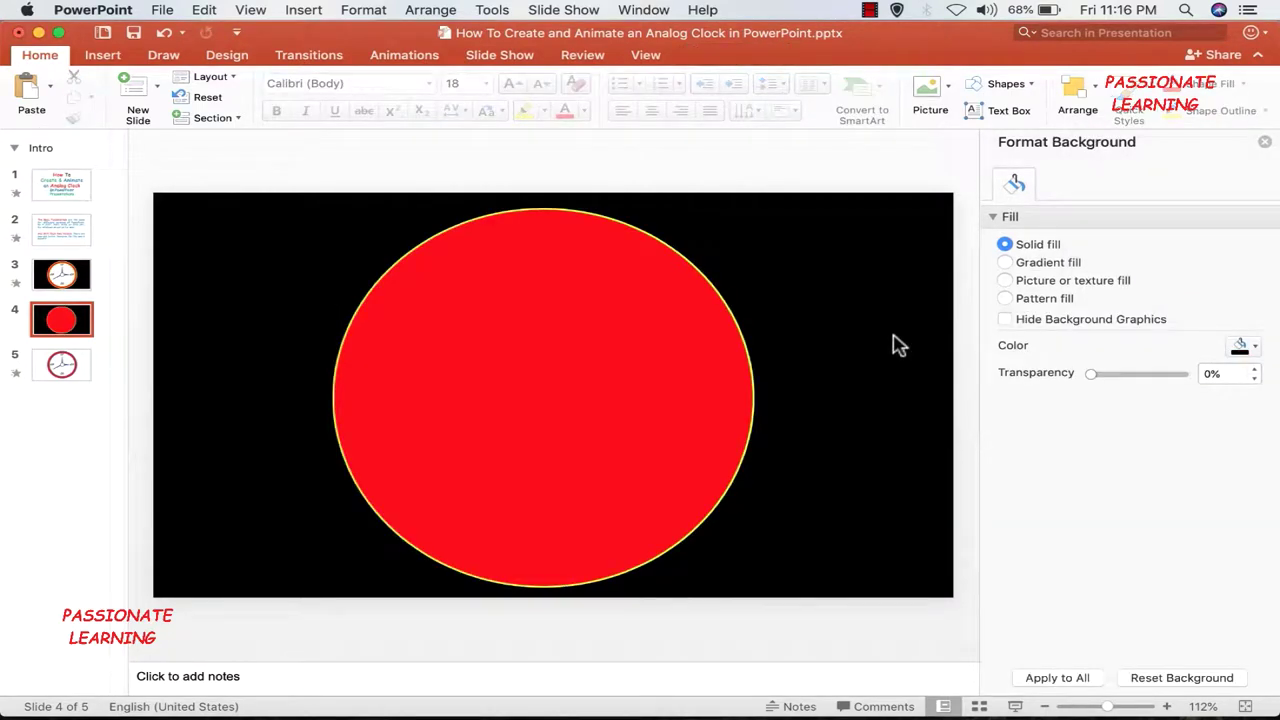
Step: Open the Shapes gallery on the Home ribbon next to the red circle
{"action": "left_click", "coordinate": [1019, 83]}
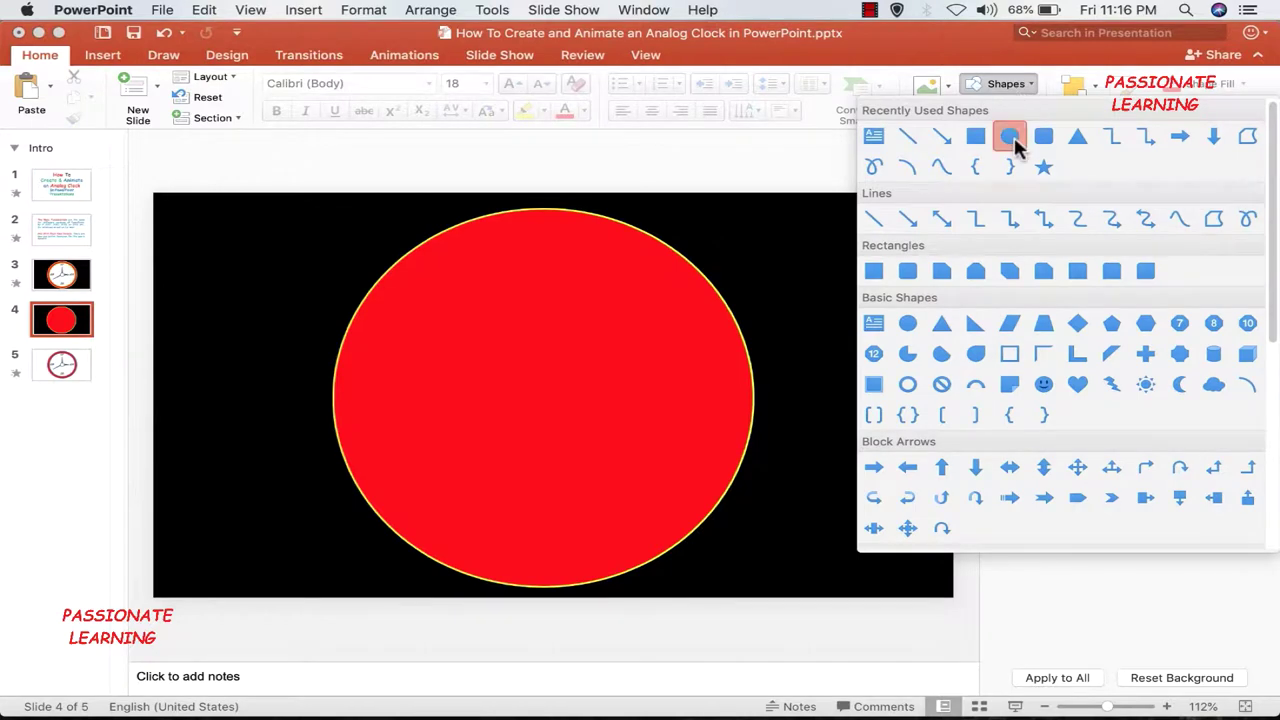
Step: Draw an oval, scale it to 450% with aspect locked, and center it on the red circle
{"action": "left_click", "coordinate": [1017, 137]}
{"action": "left_click_drag", "start_coordinate": [800, 262], "coordinate": [880, 335]}
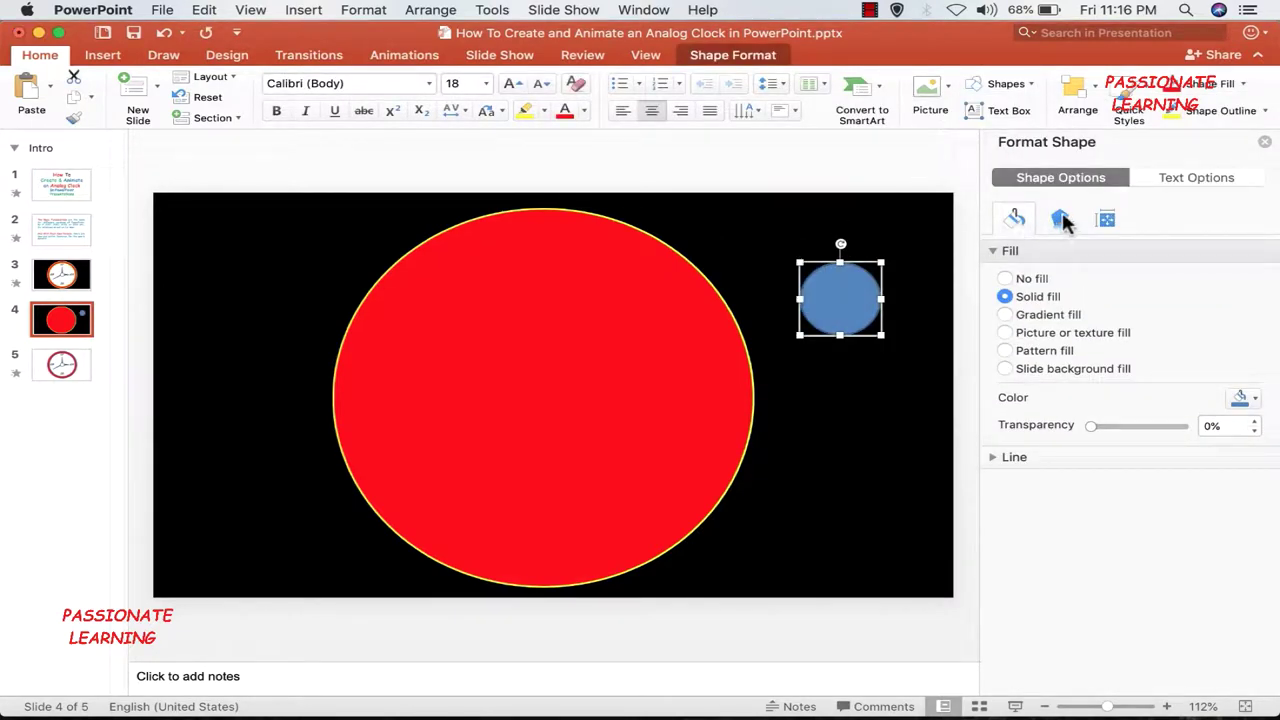
{"action": "left_click", "coordinate": [1106, 219]}
{"action": "left_click", "coordinate": [1052, 418]}
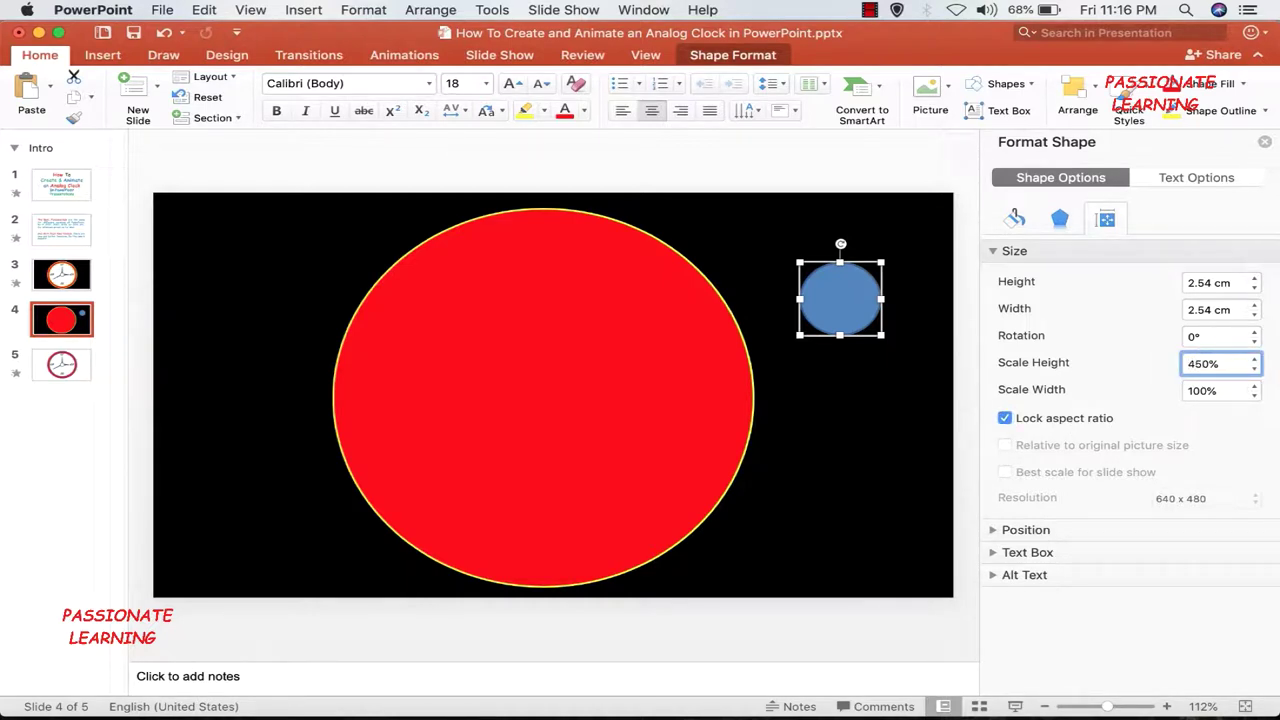
{"action": "key", "text": "Return"}
{"action": "left_click", "coordinate": [892, 501]}
{"action": "left_click_drag", "start_coordinate": [834, 437], "coordinate": [500, 428]}
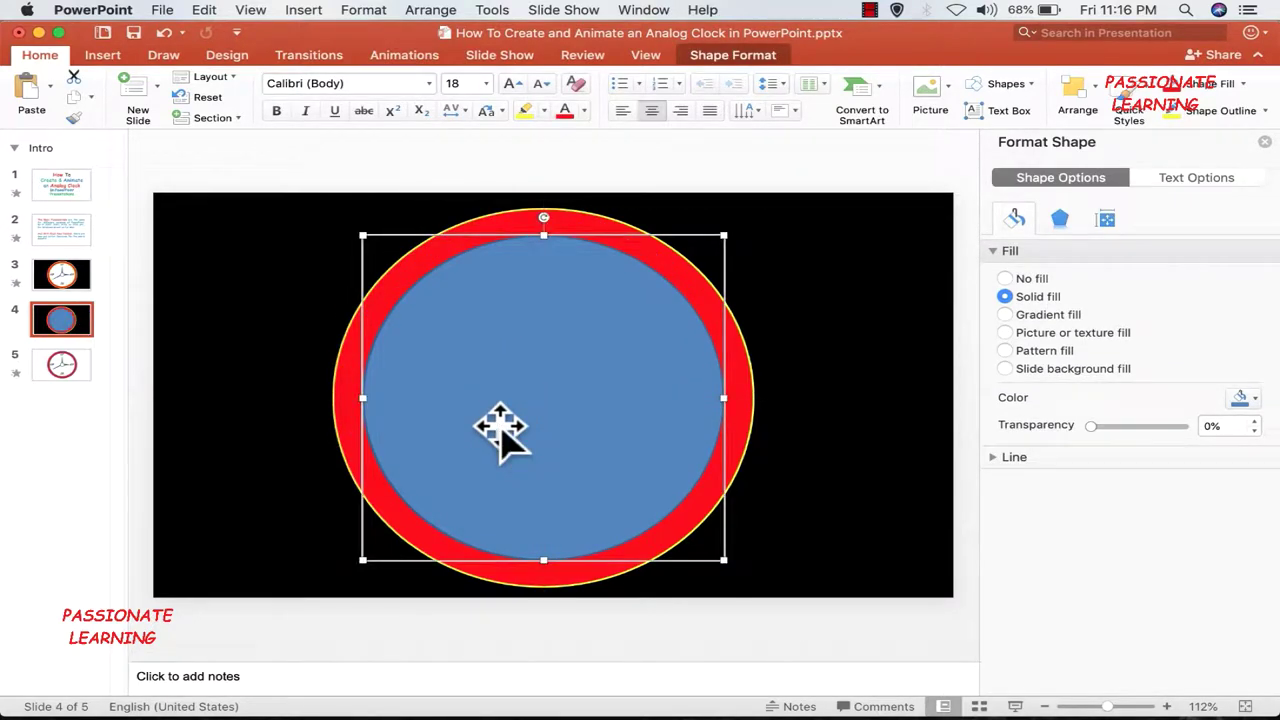
Step: Fill the inner circle white and give it a yellow outline
{"action": "left_click", "coordinate": [868, 318]}
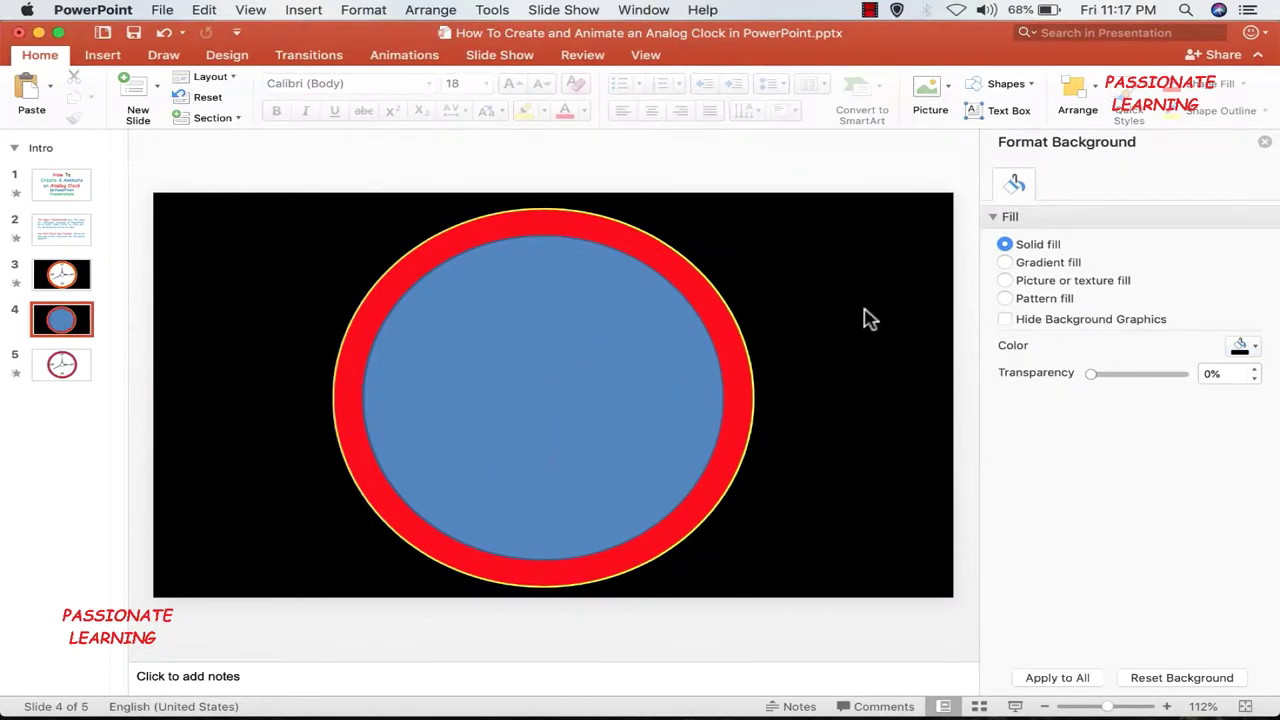
{"action": "left_click", "coordinate": [660, 370]}
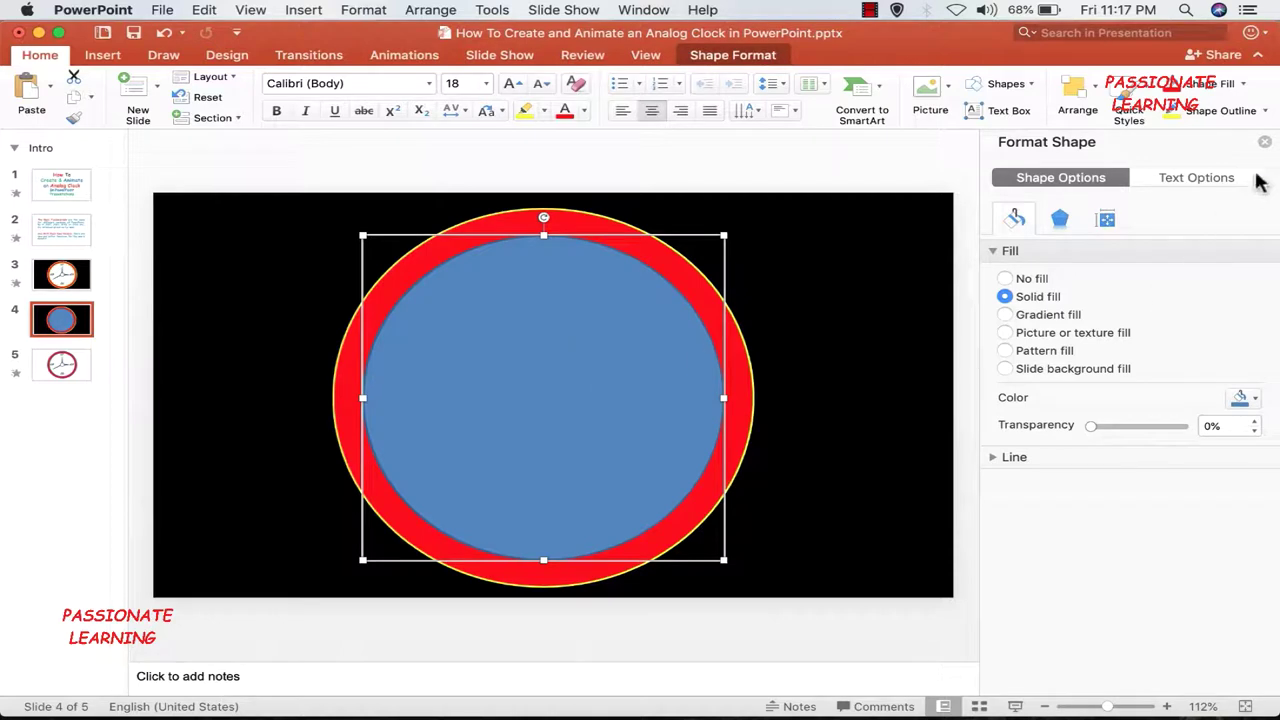
{"action": "left_click", "coordinate": [1245, 86]}
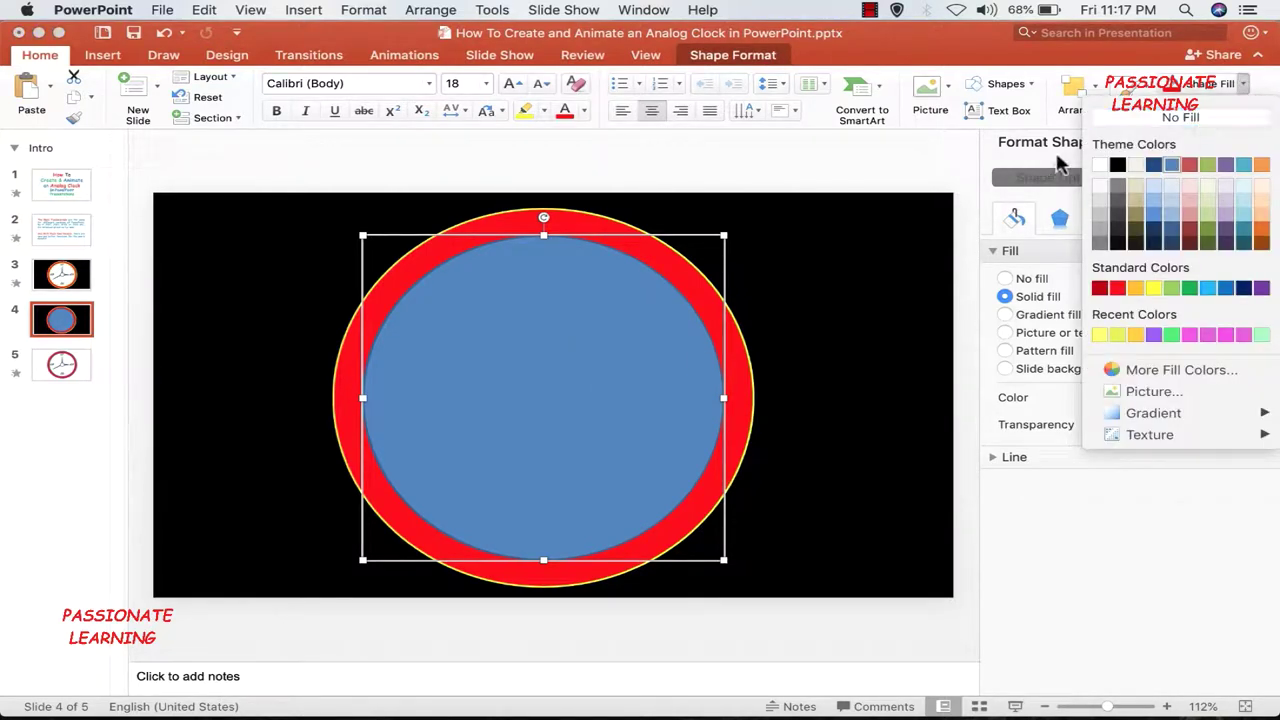
{"action": "left_click", "coordinate": [1101, 165]}
{"action": "left_click", "coordinate": [1244, 118]}
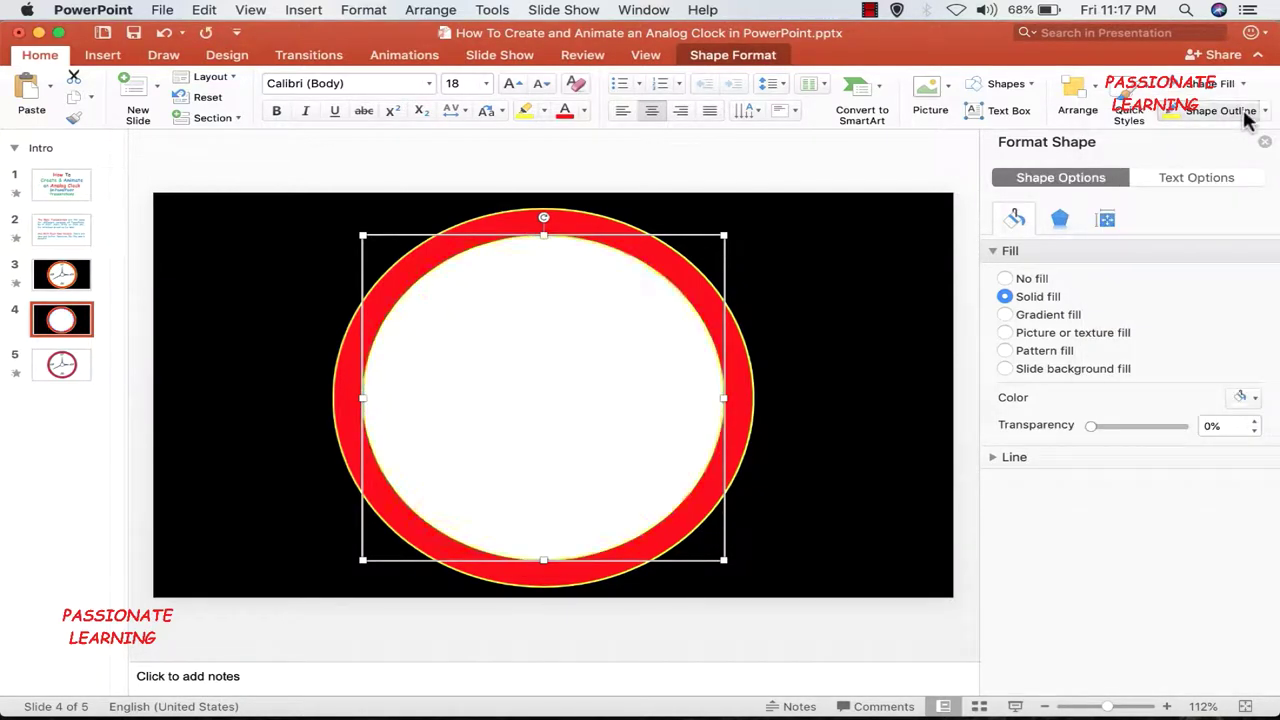
{"action": "left_click", "coordinate": [1265, 111]}
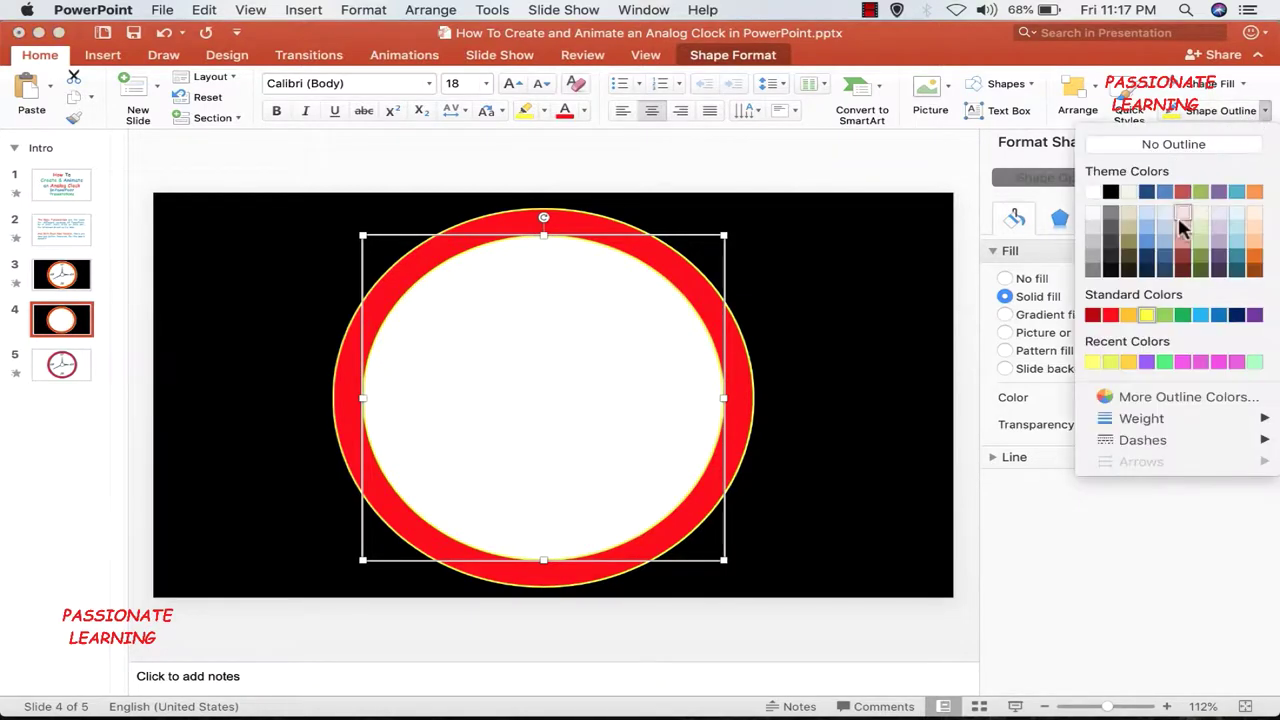
{"action": "left_click", "coordinate": [1148, 318]}
Step: Select both circles and group them into one clock face
{"action": "left_click", "coordinate": [892, 338]}
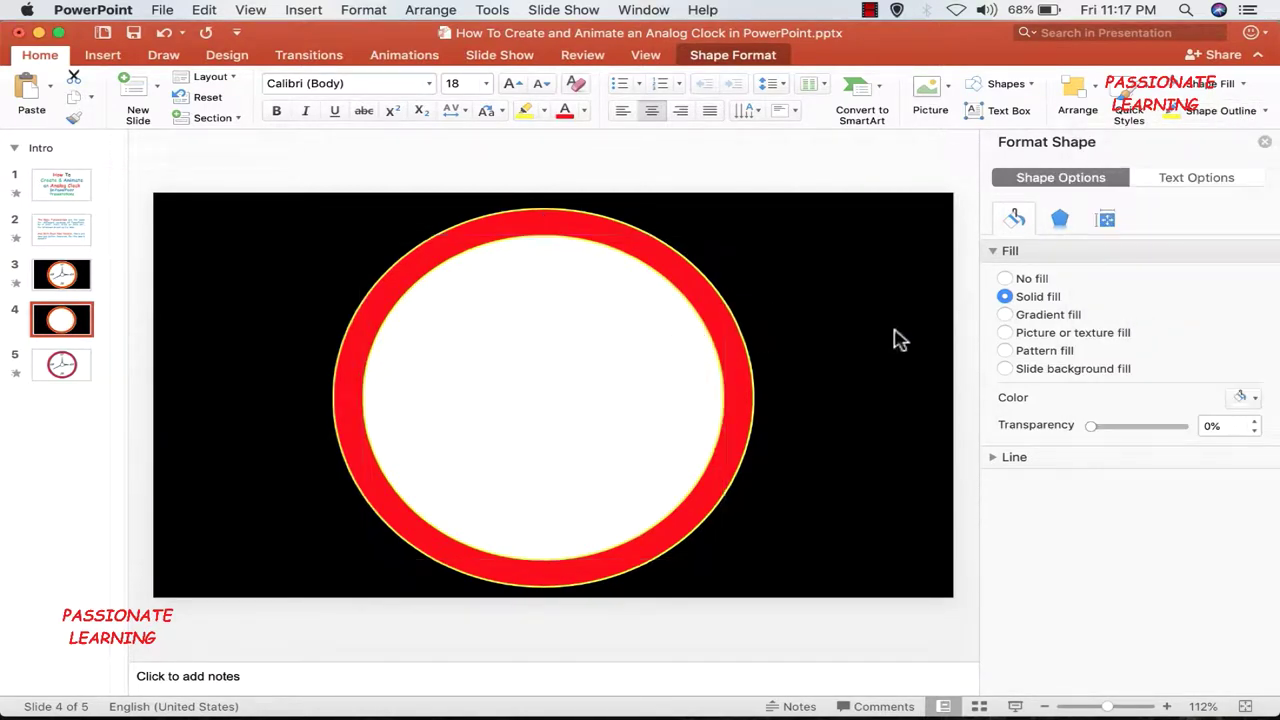
{"action": "key", "text": "super+a"}
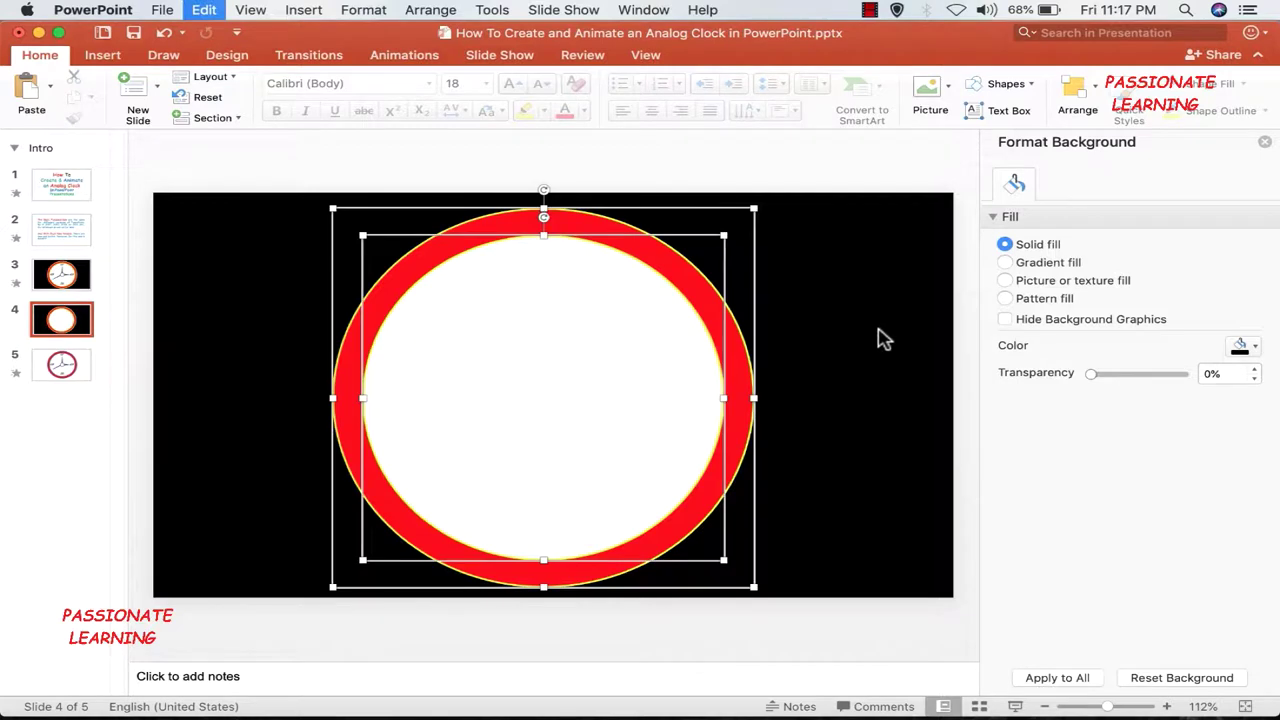
{"action": "right_click", "coordinate": [583, 330]}
{"action": "mouse_move", "coordinate": [666, 400]}
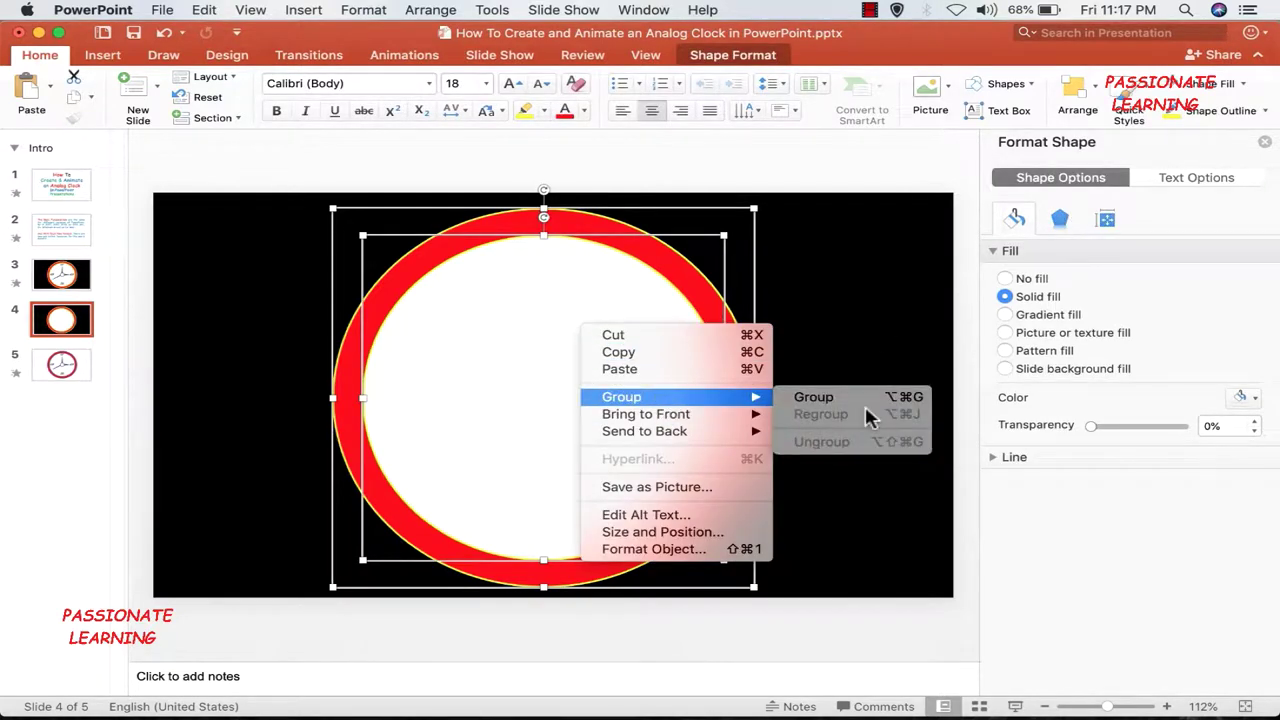
{"action": "left_click", "coordinate": [813, 397]}
{"action": "mouse_move", "coordinate": [541, 362]}
{"action": "left_mouse_down"}
{"action": "mouse_move", "coordinate": [568, 360]}
{"action": "mouse_move", "coordinate": [536, 352]}
{"action": "left_mouse_up"}
{"action": "left_click", "coordinate": [806, 296]}
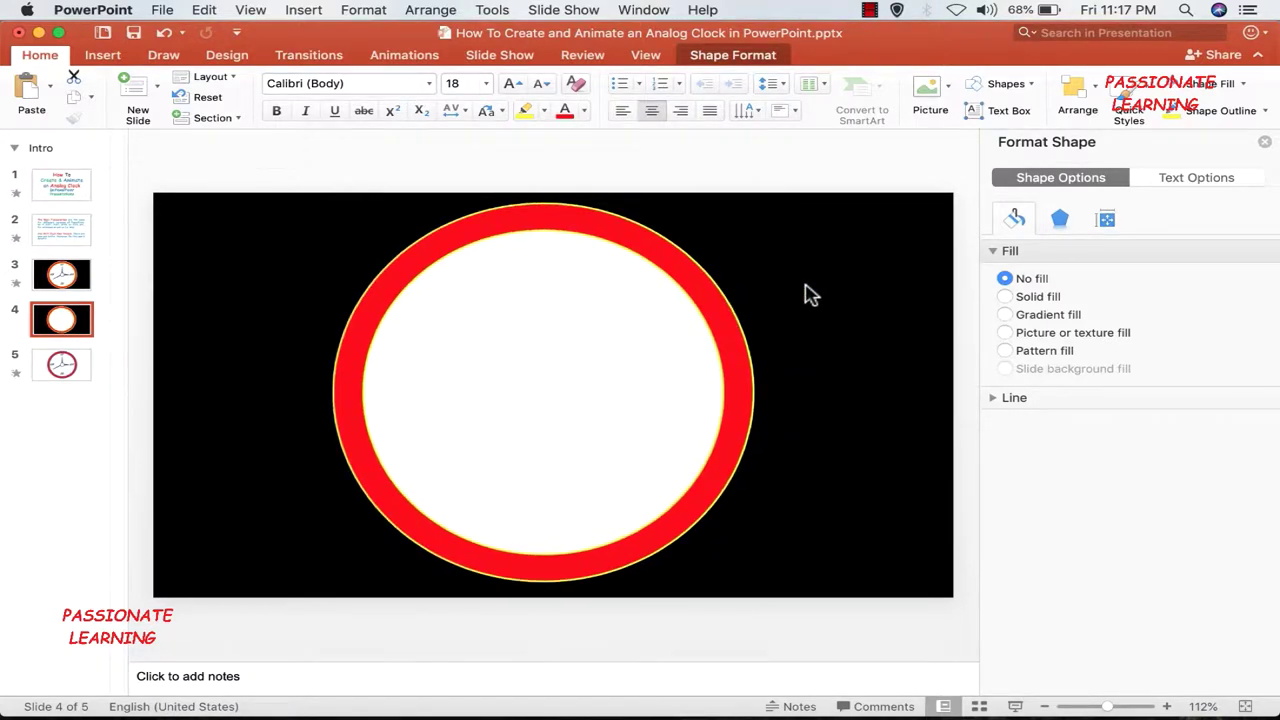
Step: Draw another oval, move it onto the clock face, and scale it to 70%
{"action": "left_click", "coordinate": [1024, 81]}
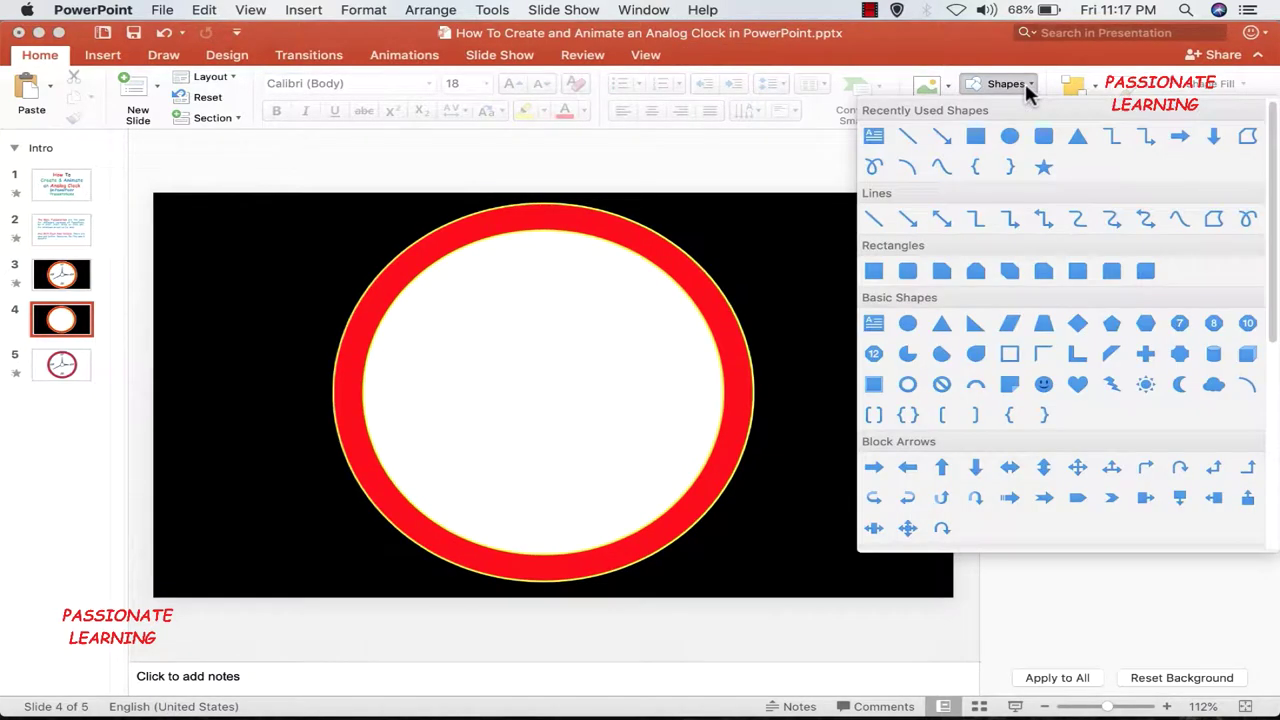
{"action": "left_click", "coordinate": [1009, 133]}
{"action": "left_click_drag", "start_coordinate": [826, 290], "coordinate": [906, 364]}
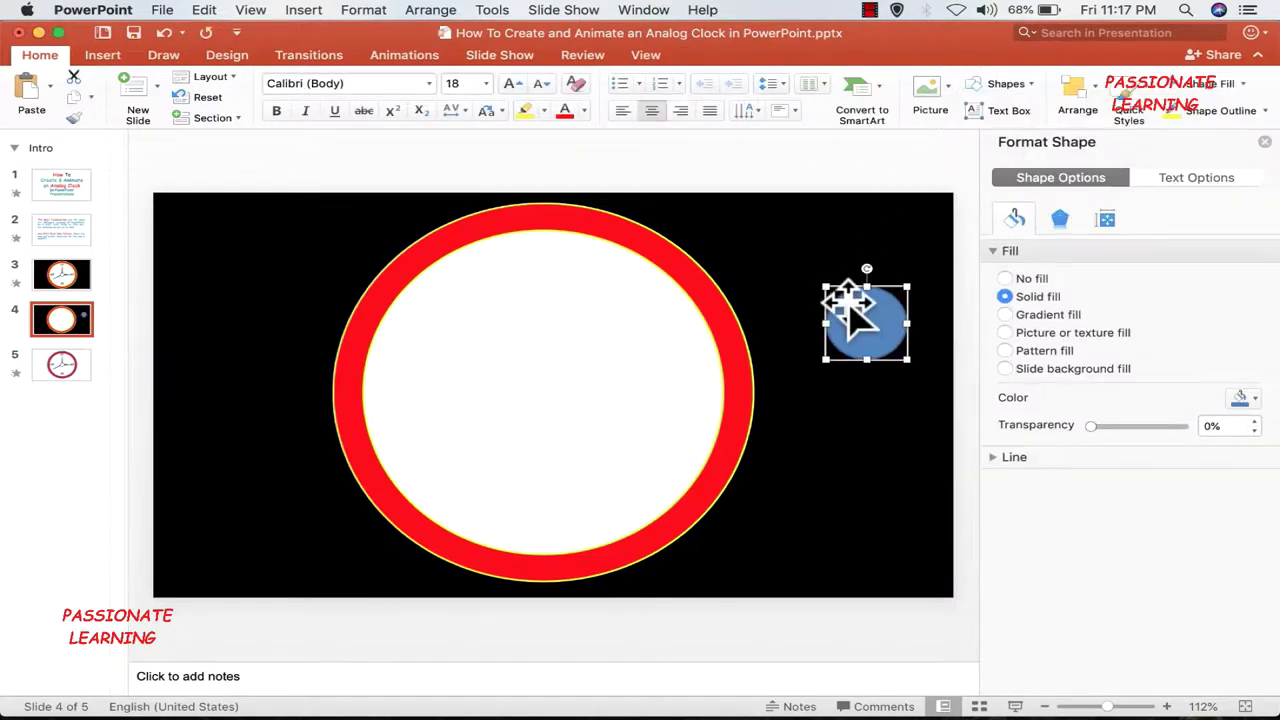
{"action": "mouse_move", "coordinate": [851, 317]}
{"action": "left_mouse_down"}
{"action": "mouse_move", "coordinate": [643, 417]}
{"action": "mouse_move", "coordinate": [626, 448]}
{"action": "left_mouse_up"}
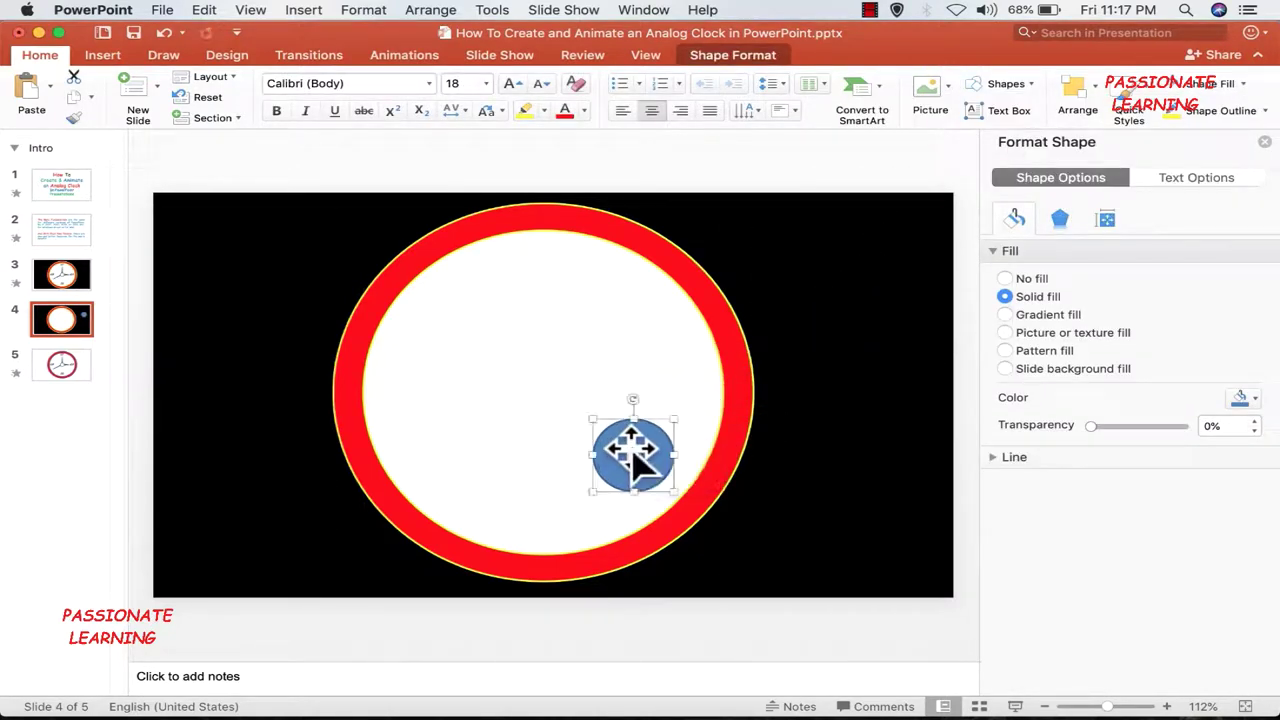
{"action": "left_click", "coordinate": [1101, 221]}
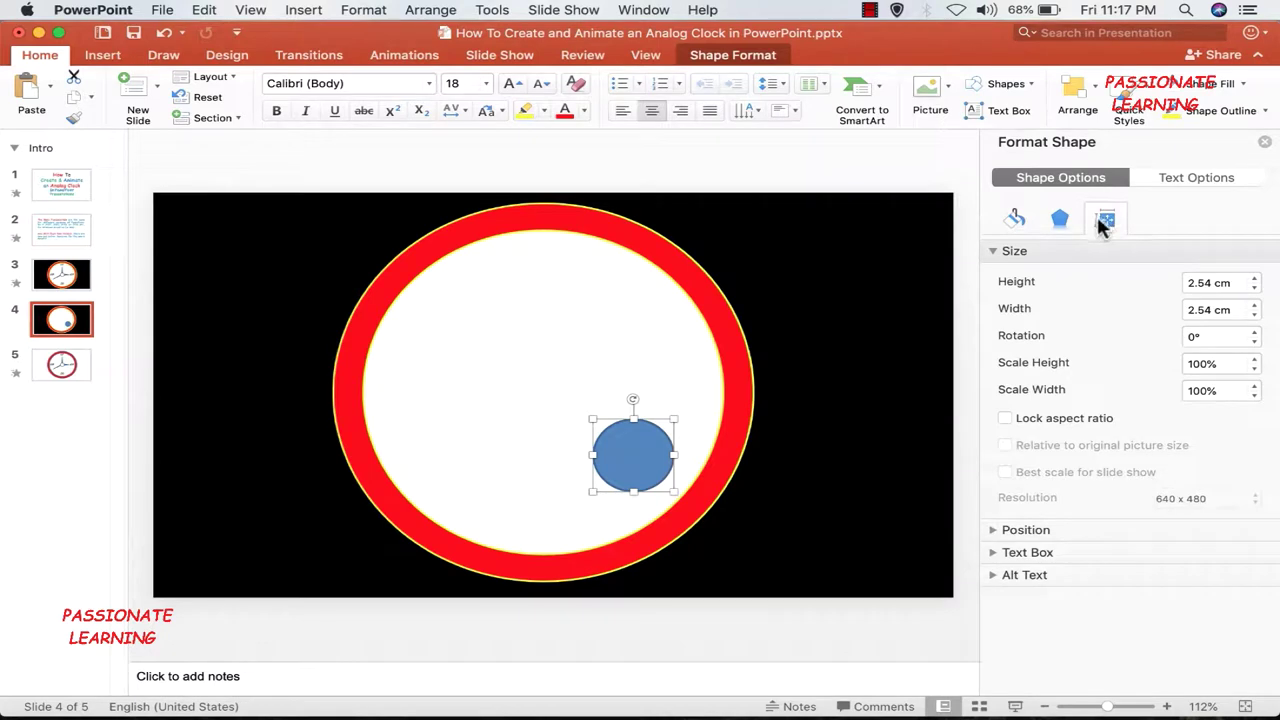
{"action": "left_click", "coordinate": [1196, 362]}
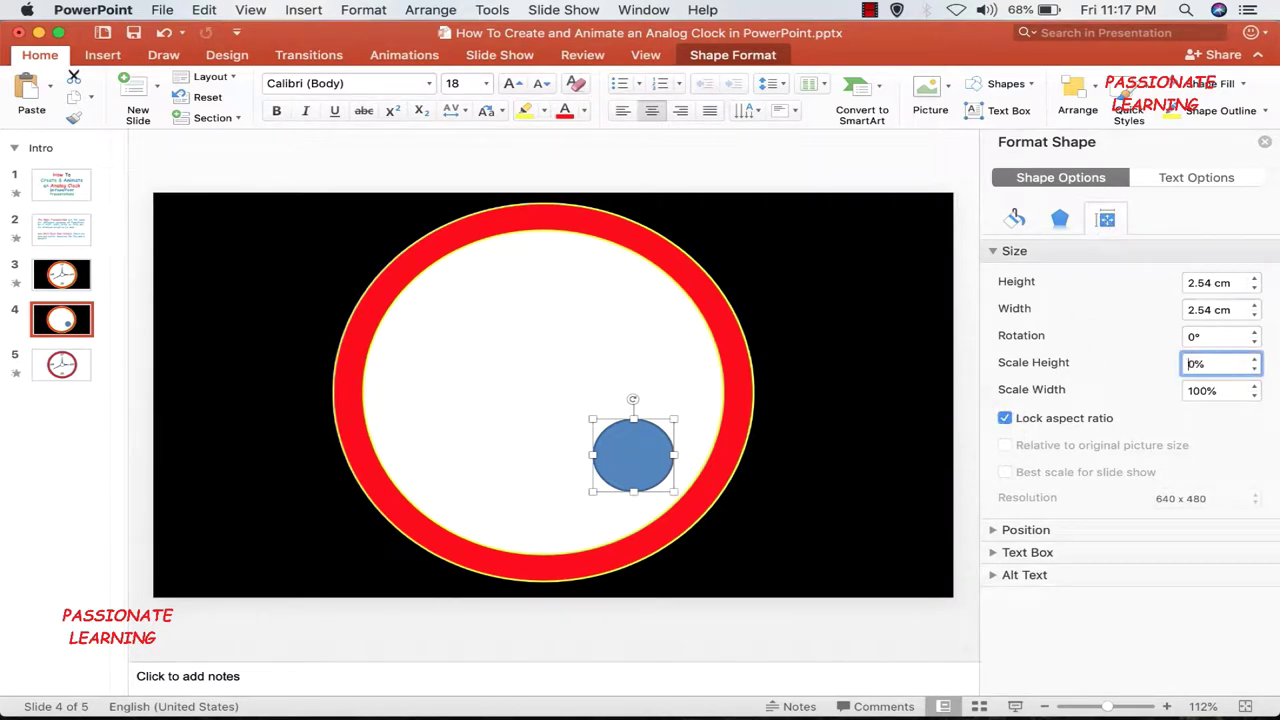
{"action": "key", "text": "Return"}
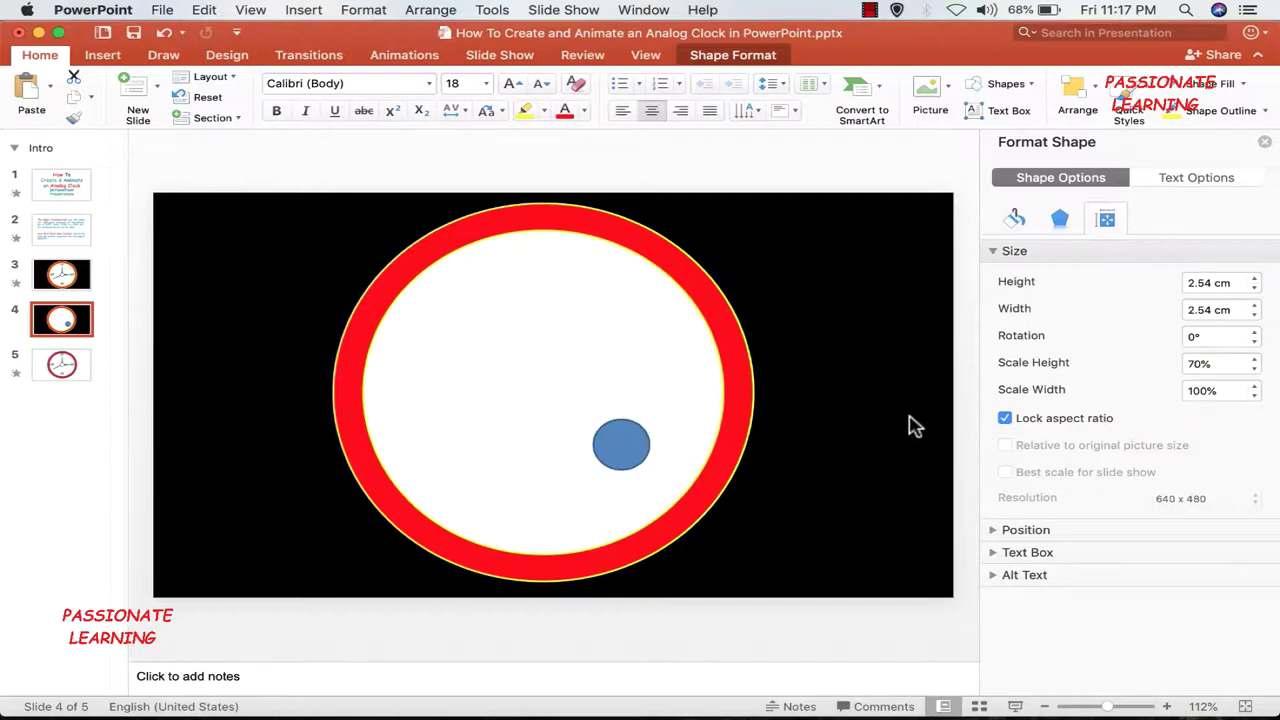
Step: Fill the small circle white
{"action": "left_click", "coordinate": [890, 422]}
{"action": "left_click", "coordinate": [645, 450]}
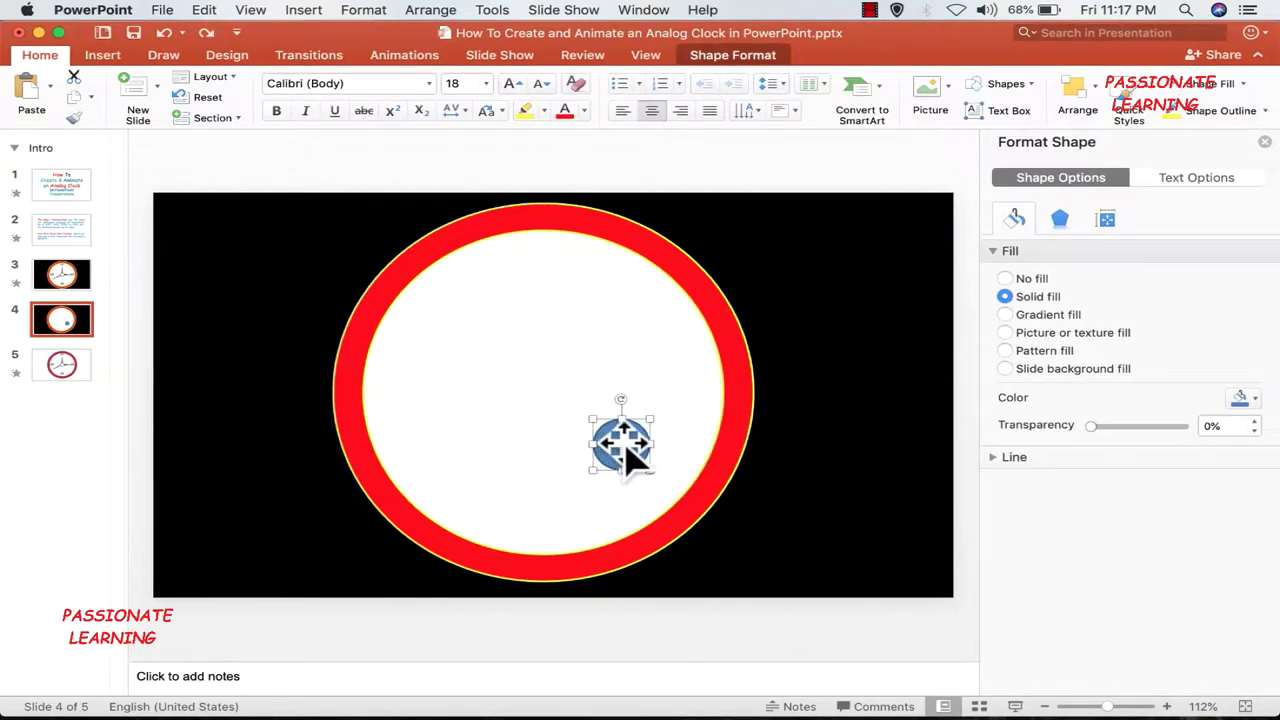
{"action": "left_click", "coordinate": [1243, 84]}
{"action": "left_click", "coordinate": [1100, 165]}
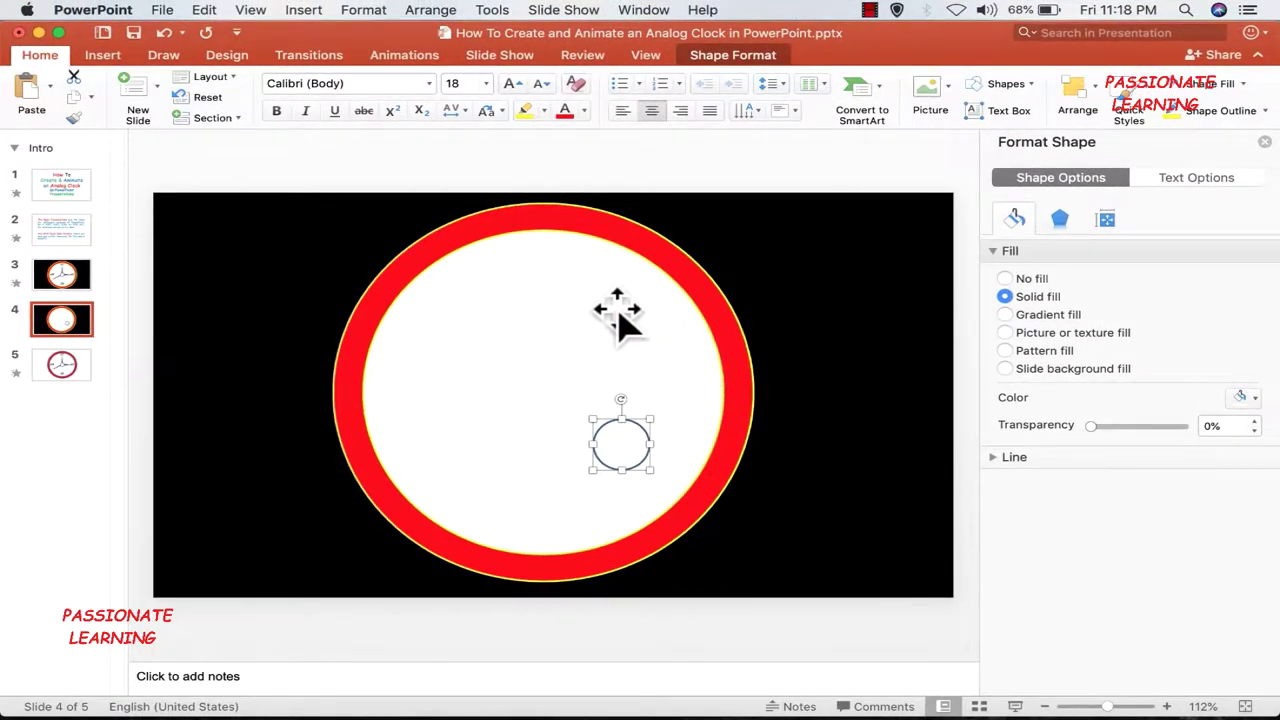
Step: Align the small circle center and middle with the ring, then view slide 3's finished clock
{"action": "left_click", "coordinate": [776, 440]}
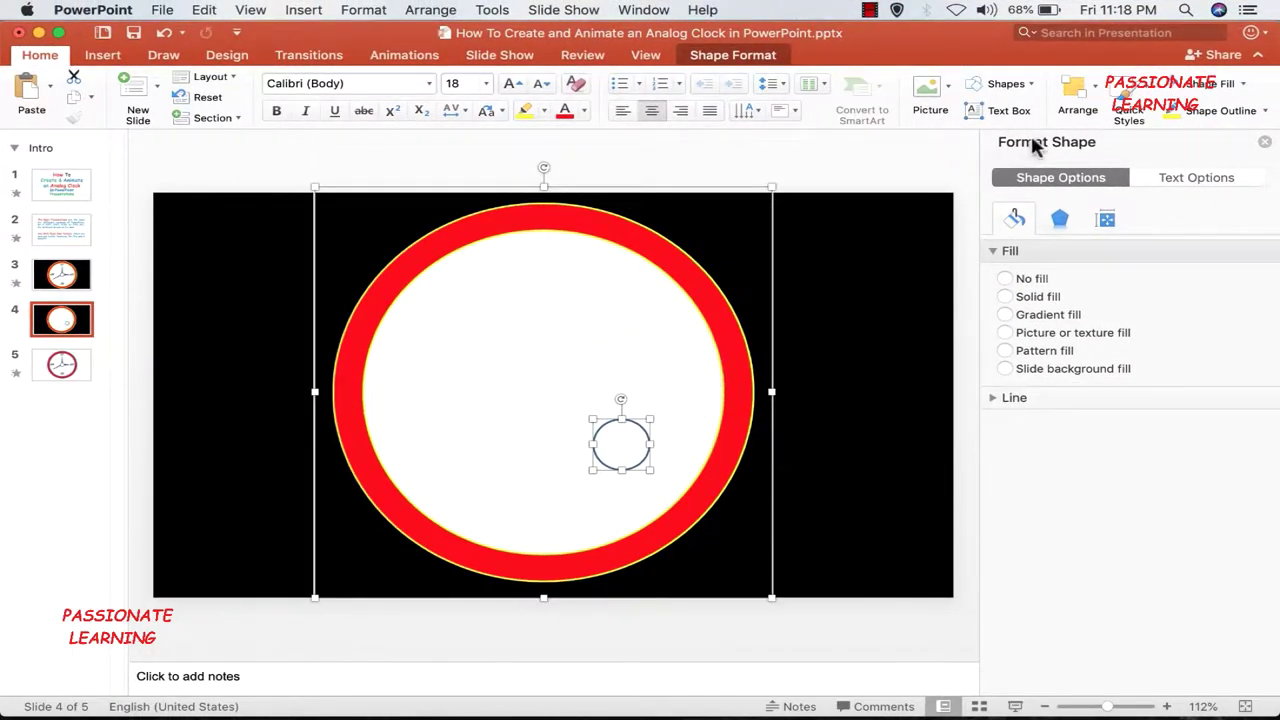
{"action": "left_click", "coordinate": [1088, 110]}
{"action": "mouse_move", "coordinate": [1100, 410]}
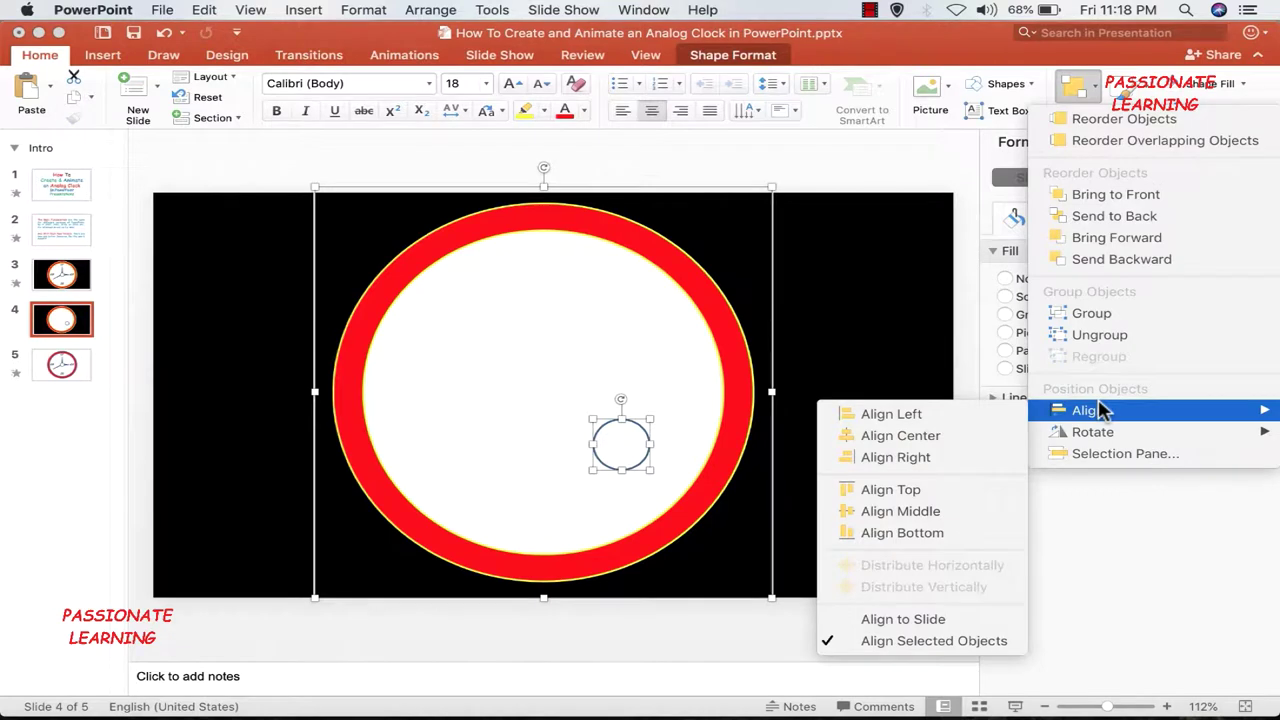
{"action": "left_click", "coordinate": [938, 436]}
{"action": "left_click", "coordinate": [1100, 100]}
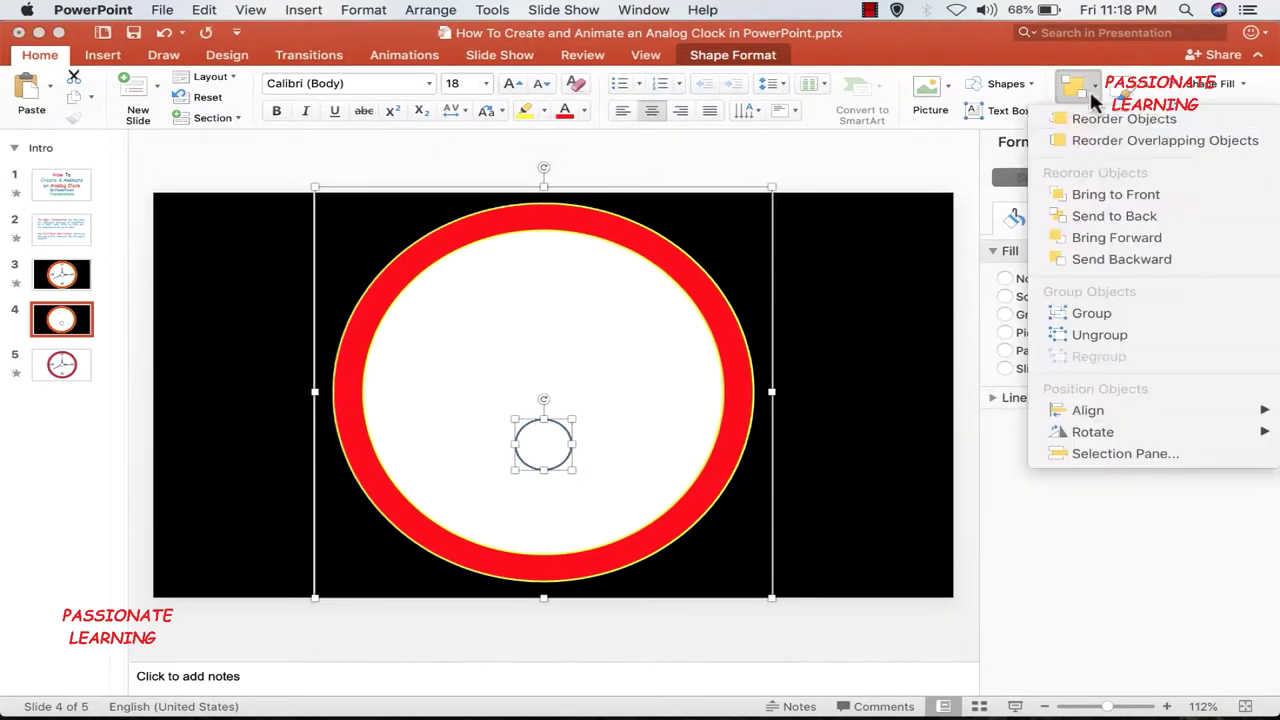
{"action": "mouse_move", "coordinate": [1050, 412]}
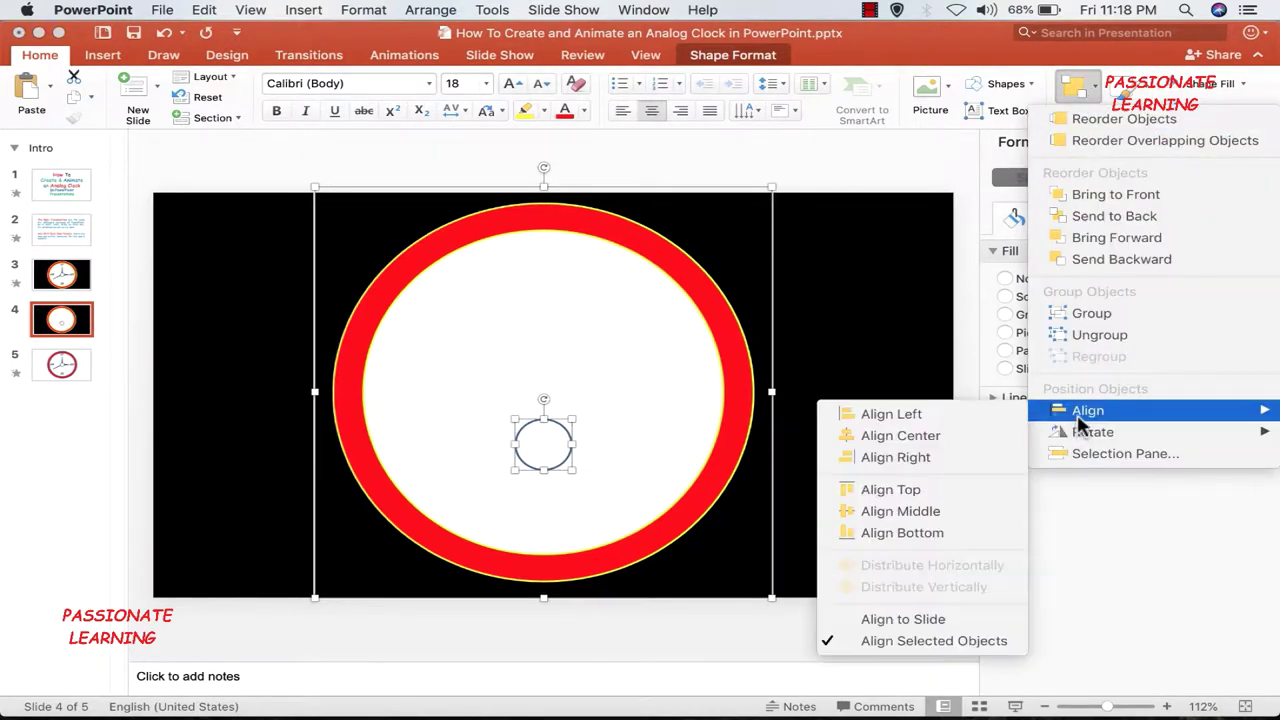
{"action": "left_click", "coordinate": [955, 513]}
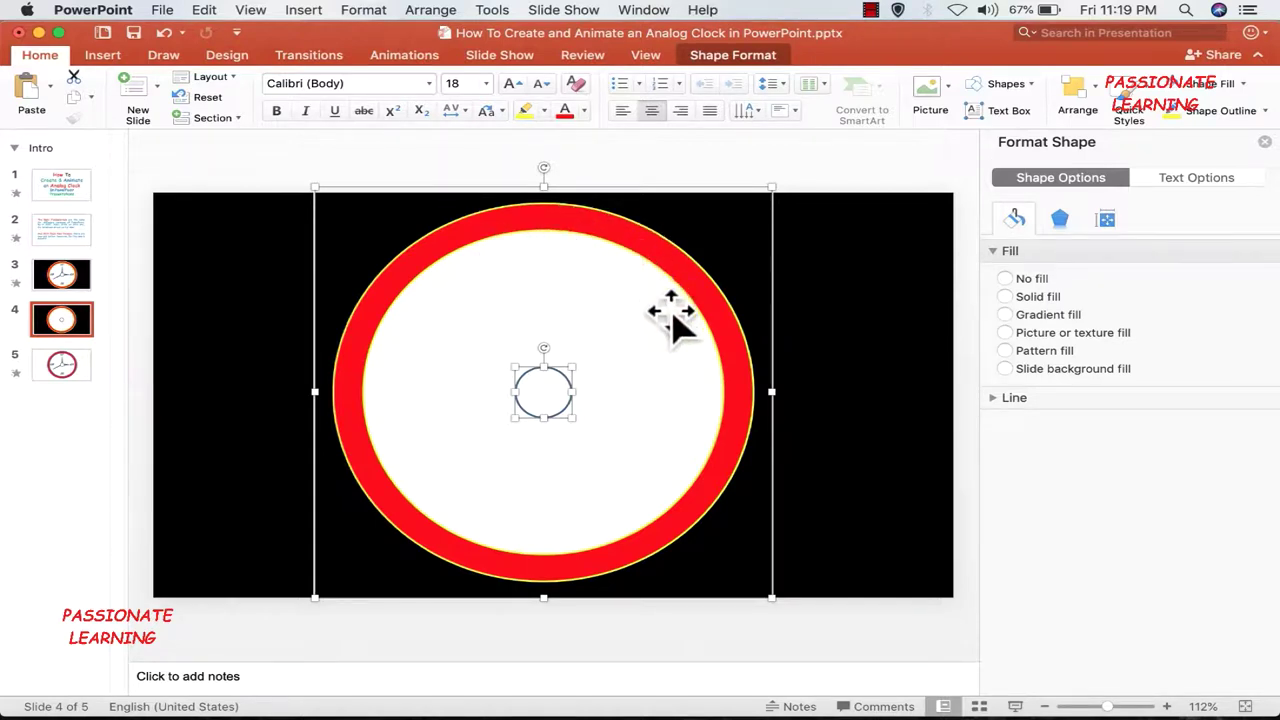
{"action": "left_click", "coordinate": [47, 277]}
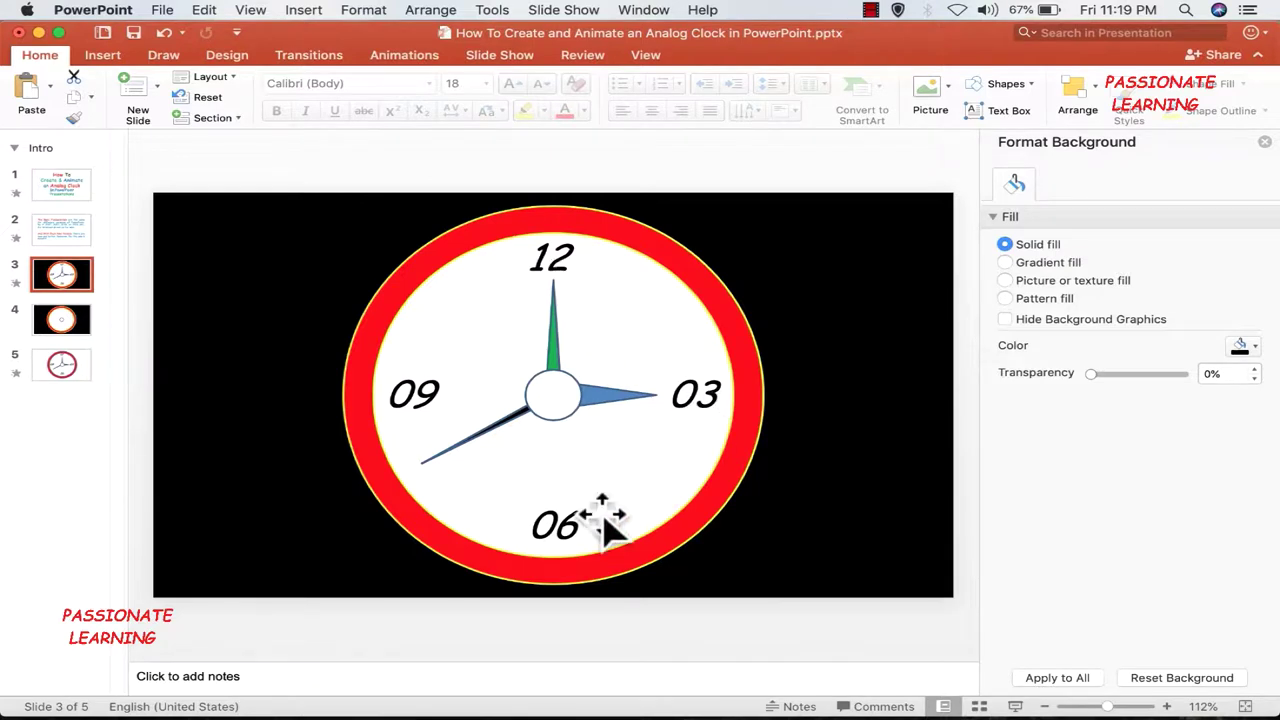
Step: On slide 4, add a text box reading '12' near the face's top
{"action": "left_click", "coordinate": [64, 316]}
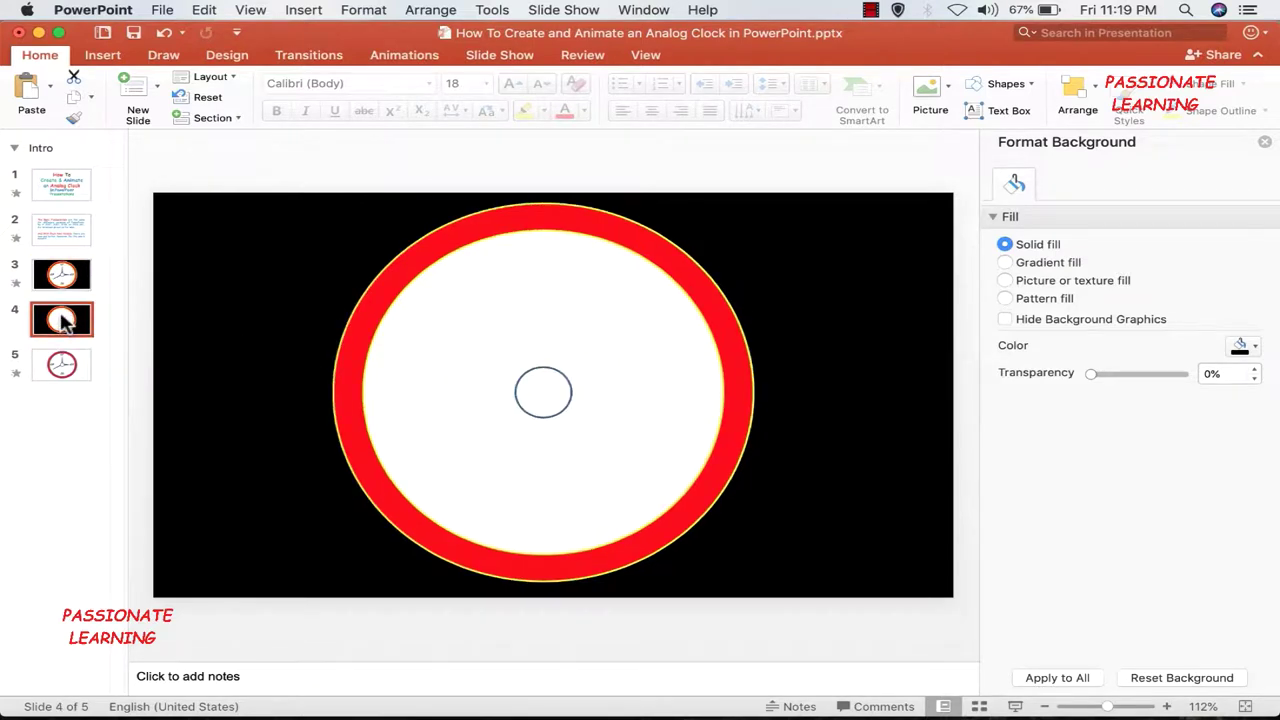
{"action": "left_click", "coordinate": [1010, 111]}
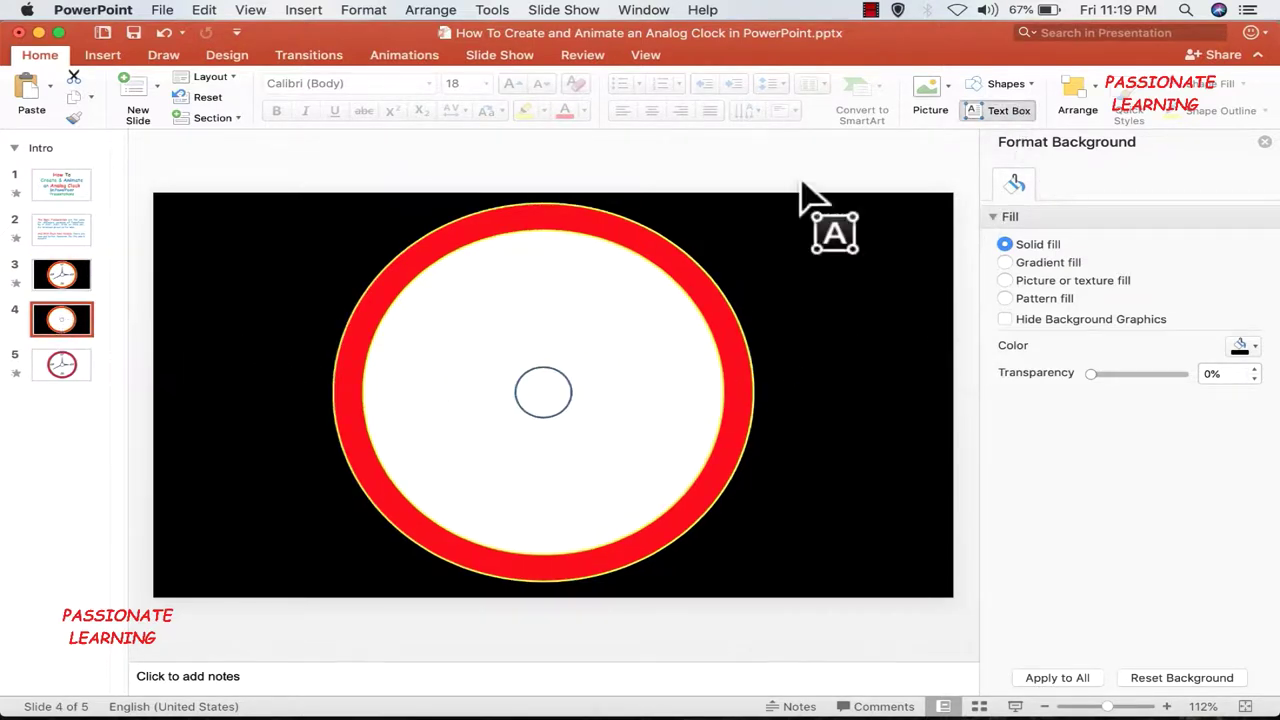
{"action": "left_click_drag", "start_coordinate": [506, 262], "coordinate": [555, 298]}
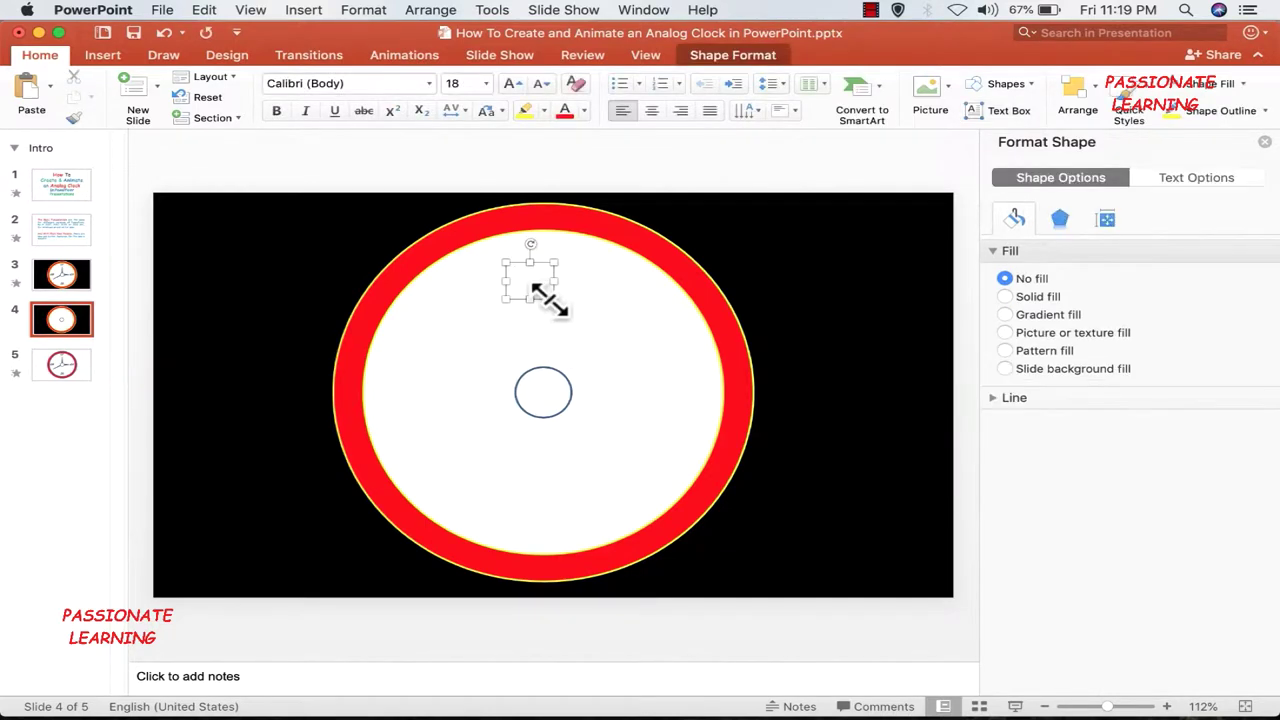
{"action": "type", "text": "12"}
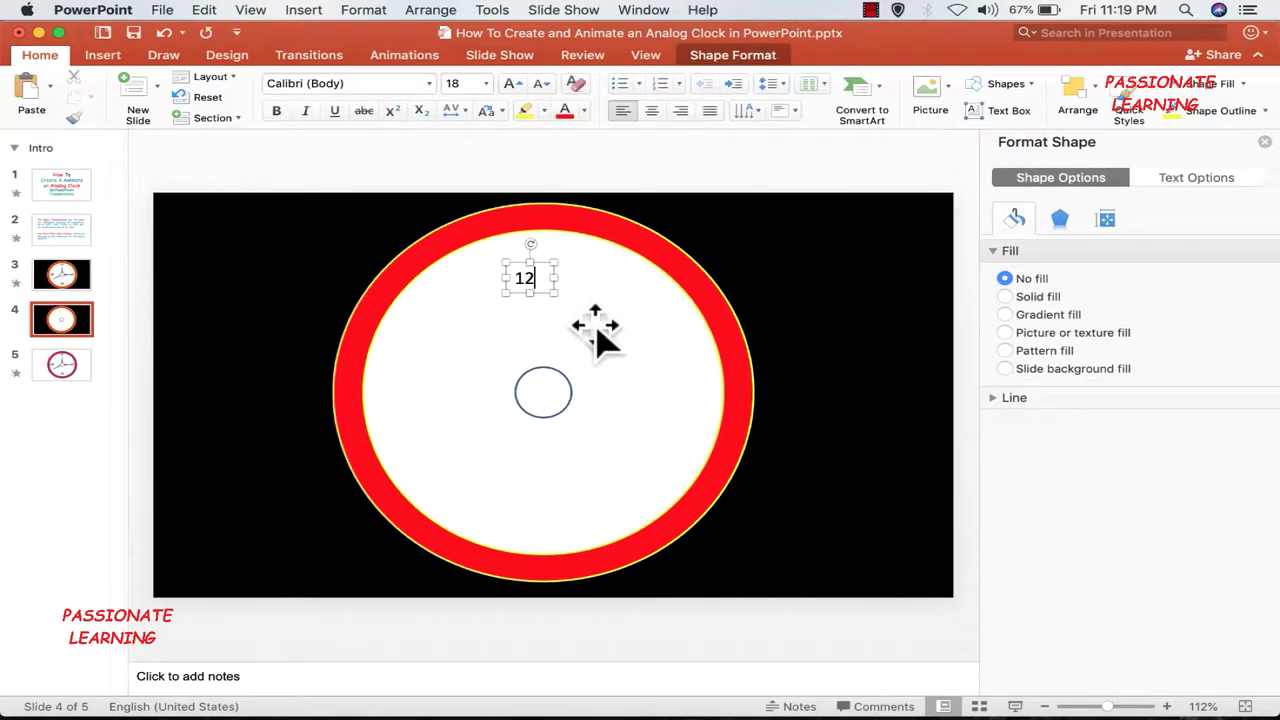
Step: Set the 12 to Comic Sans MS size 36 and widen its box
{"action": "key", "text": "super+a"}
{"action": "left_click", "coordinate": [487, 86]}
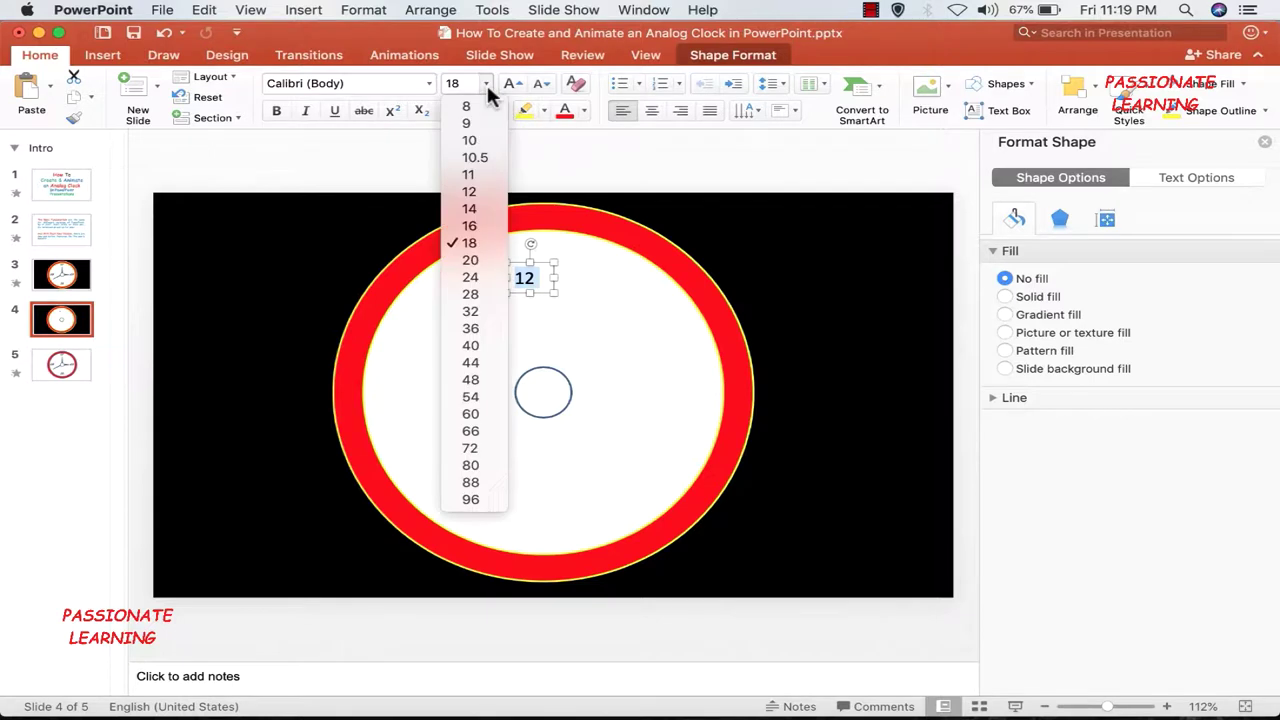
{"action": "left_click", "coordinate": [476, 329]}
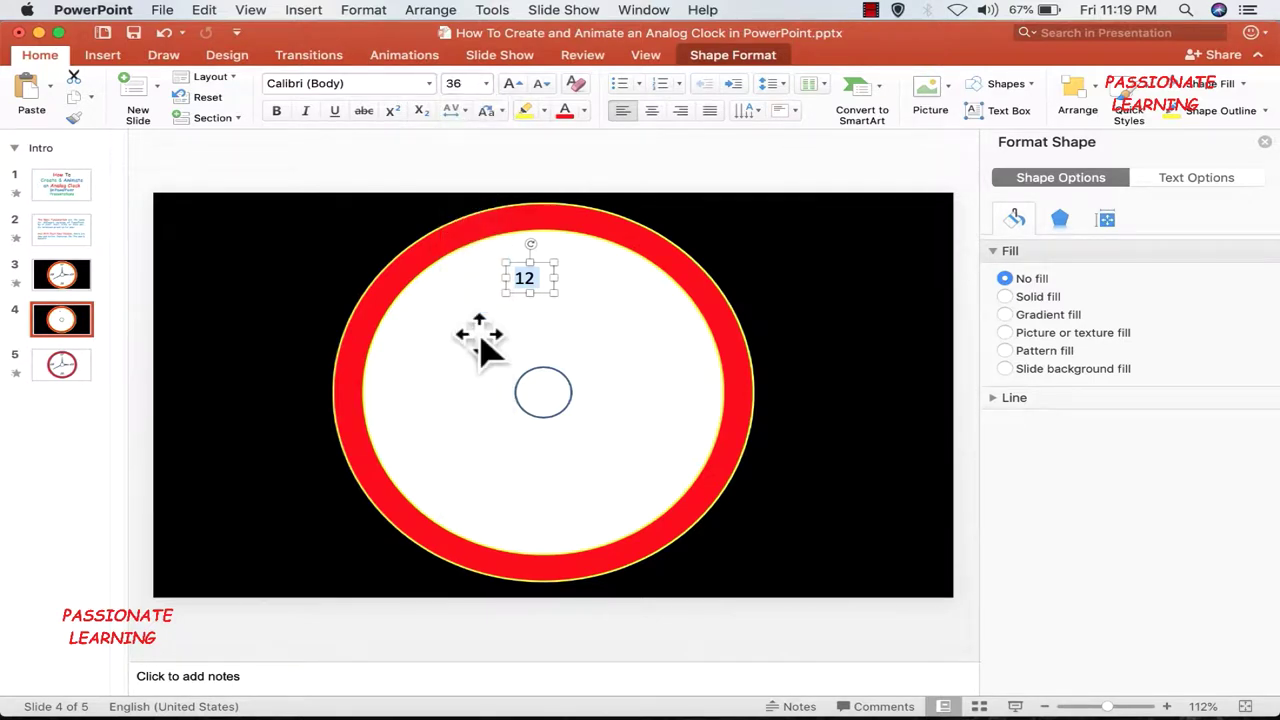
{"action": "left_click", "coordinate": [429, 83]}
{"action": "key", "text": "Escape"}
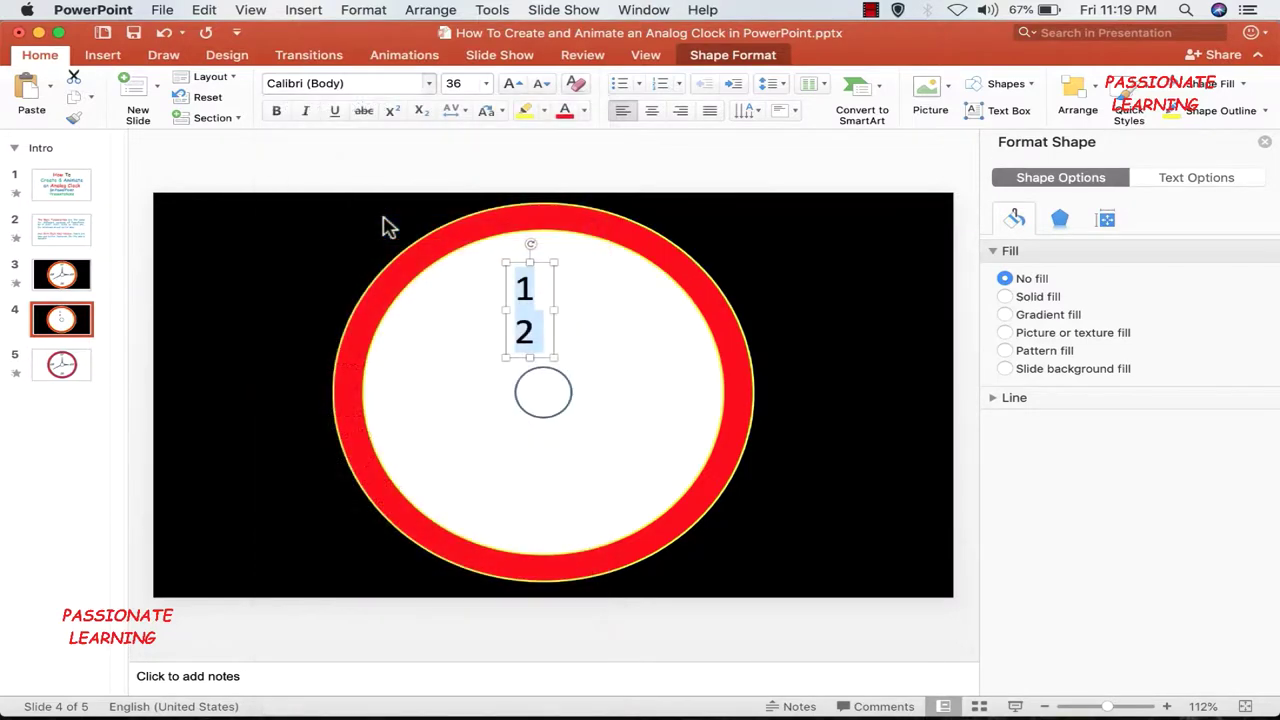
{"action": "left_click_drag", "start_coordinate": [557, 308], "coordinate": [564, 234]}
Step: Make the 12 numeral italic
{"action": "left_click", "coordinate": [608, 302]}
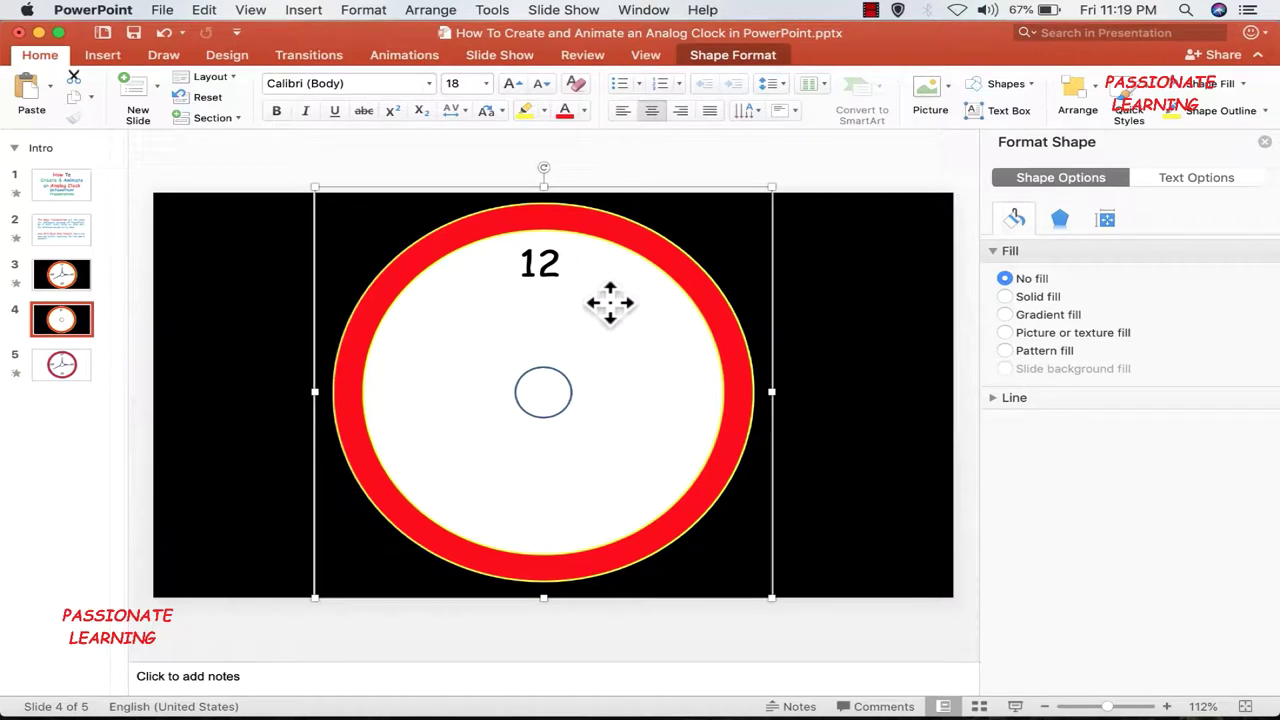
{"action": "left_click", "coordinate": [550, 256]}
{"action": "double_click", "coordinate": [547, 262]}
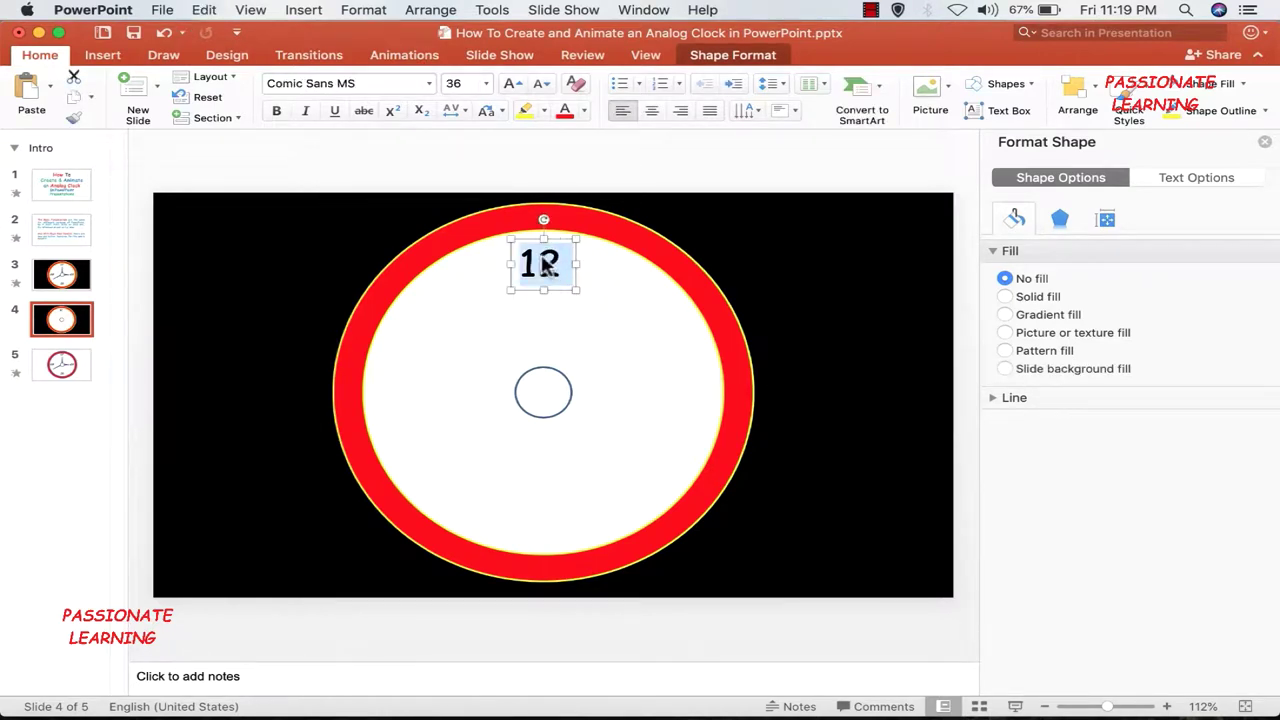
{"action": "left_click", "coordinate": [305, 111]}
{"action": "left_click", "coordinate": [586, 314]}
{"action": "left_click", "coordinate": [567, 278]}
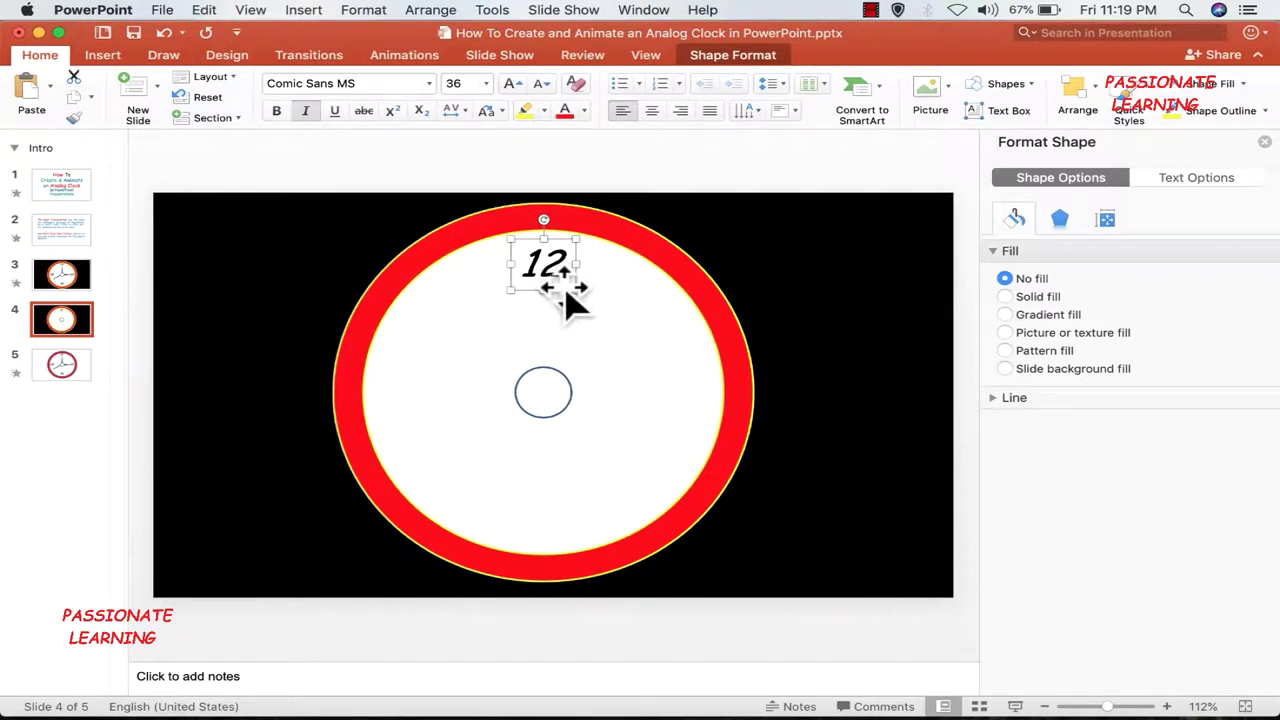
Step: Paste copies of the 12 and place them at the bottom, right and left of the face
{"action": "key", "text": "super+v"}
{"action": "key", "text": "super+v"}
{"action": "key", "text": "super+v"}
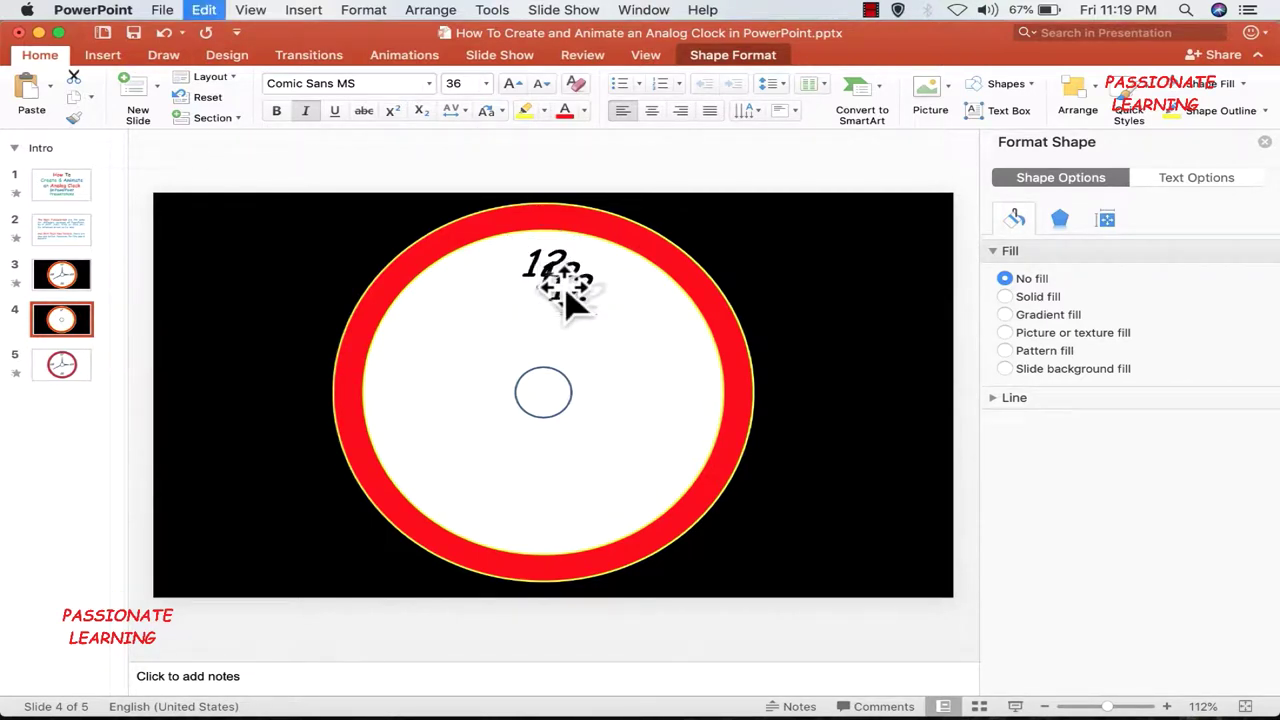
{"action": "left_click", "coordinate": [603, 374]}
{"action": "key", "text": "shift+Tab"}
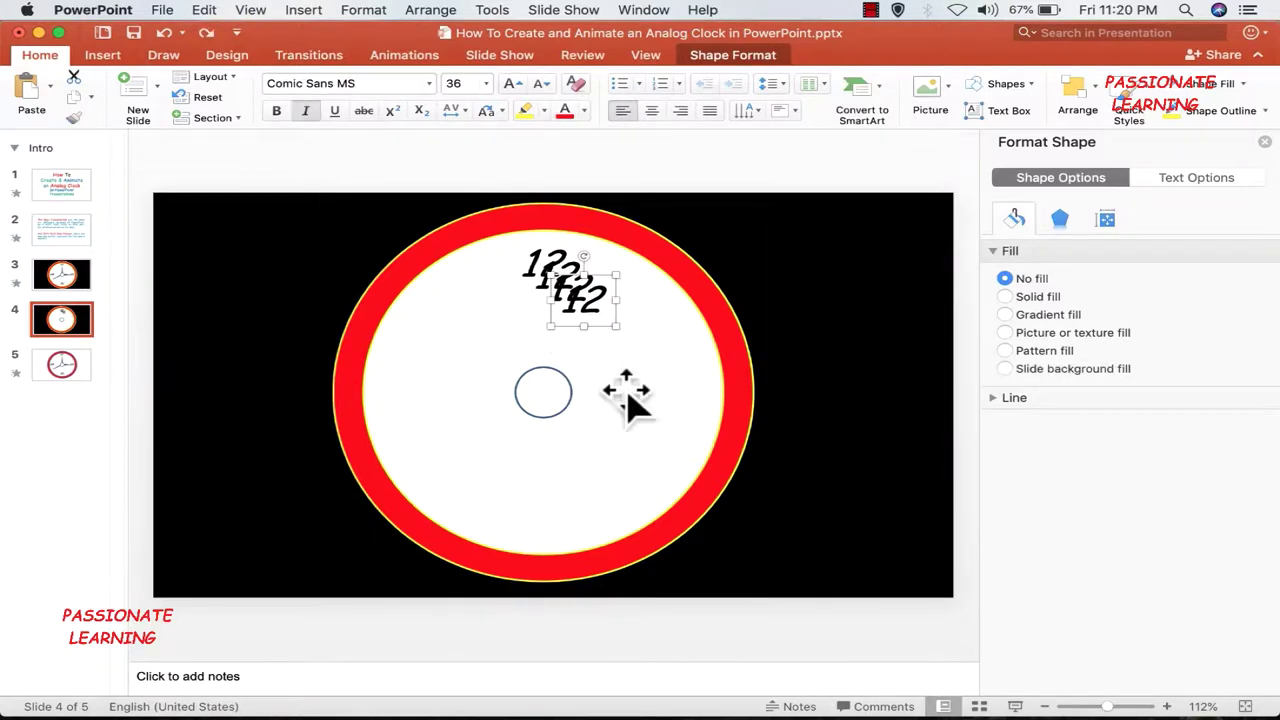
{"action": "left_click_drag", "start_coordinate": [605, 335], "coordinate": [563, 562]}
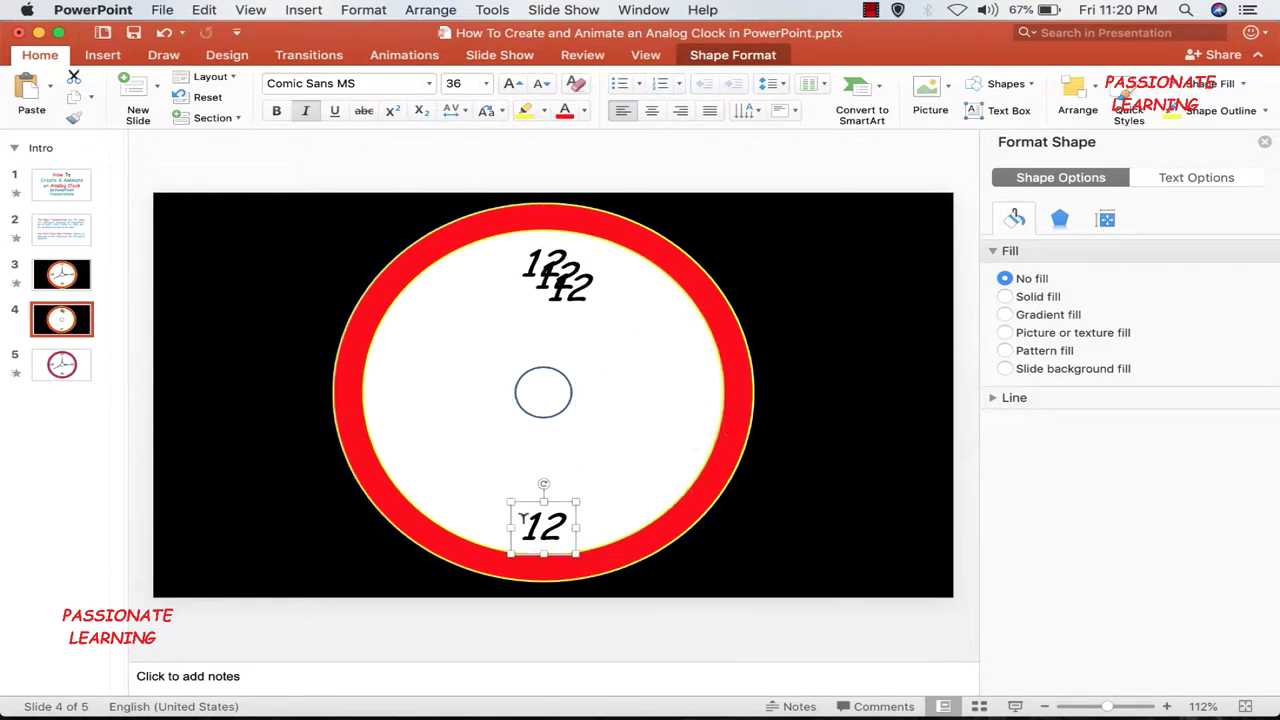
{"action": "left_click_drag", "start_coordinate": [576, 288], "coordinate": [695, 417]}
{"action": "left_click_drag", "start_coordinate": [564, 260], "coordinate": [429, 423]}
{"action": "left_click", "coordinate": [600, 470]}
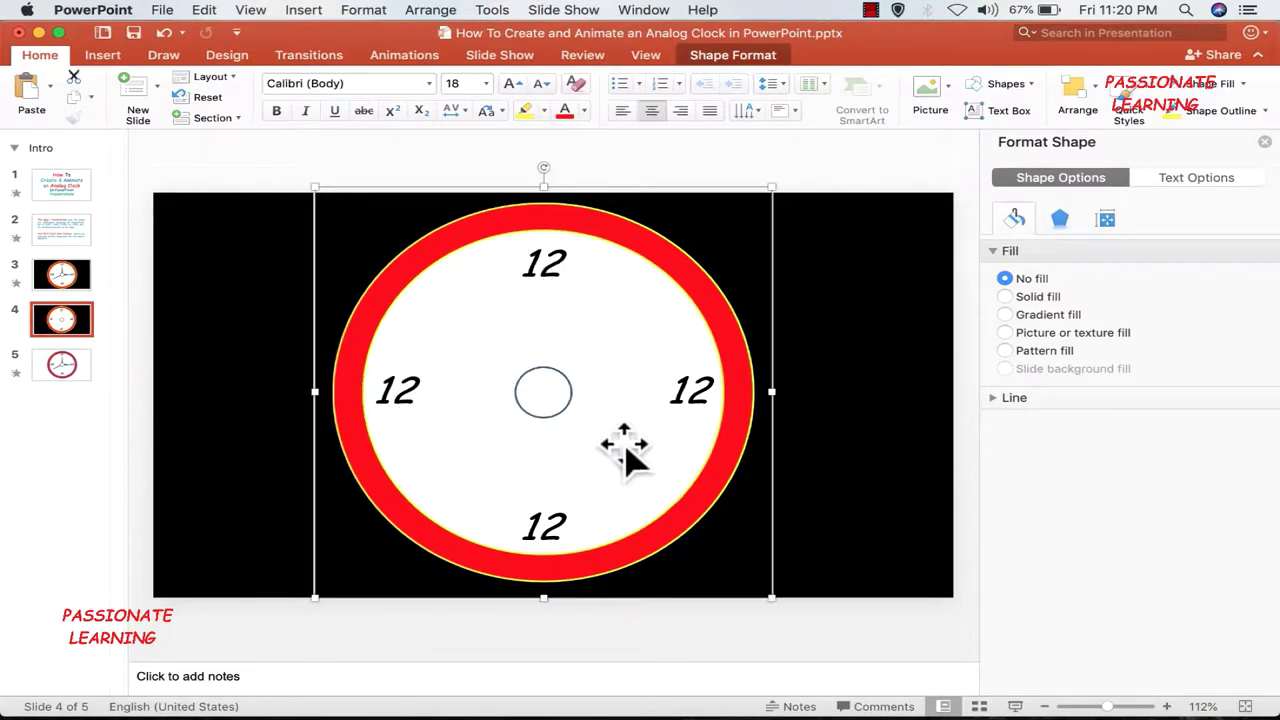
Step: Change the right, bottom and left copies to 03, 06 and 09
{"action": "left_click", "coordinate": [706, 394]}
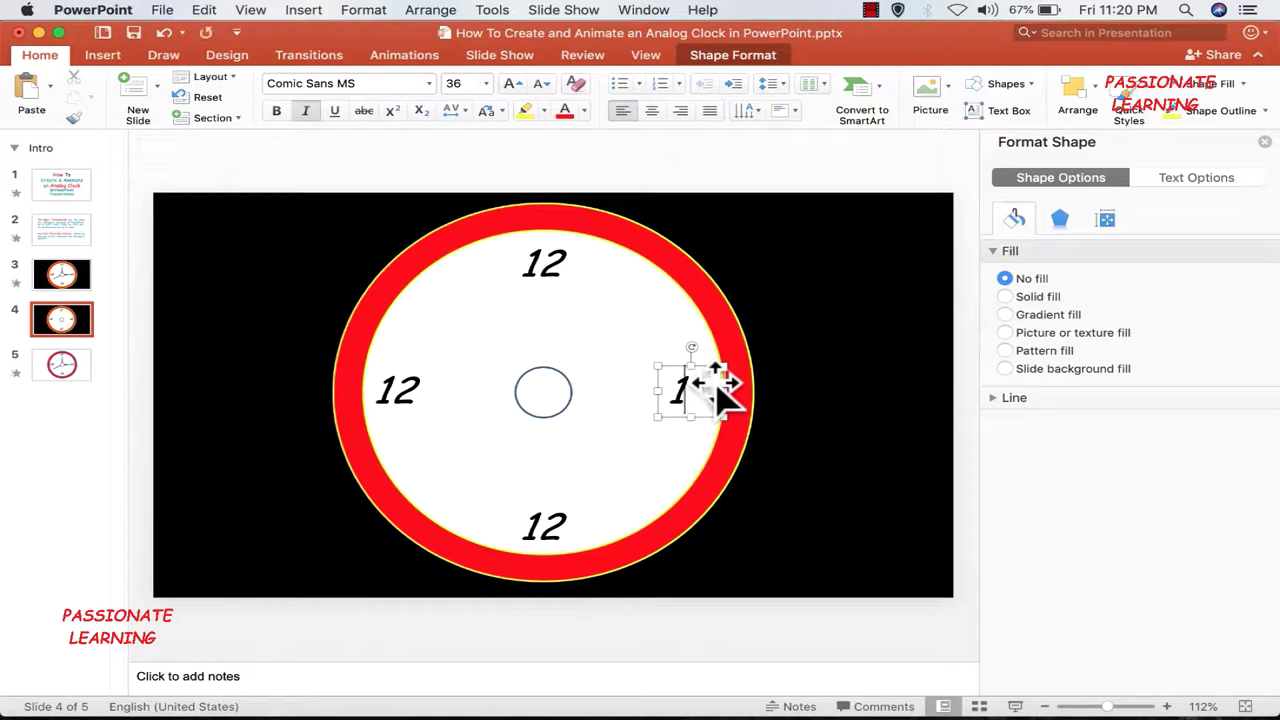
{"action": "type", "text": "03"}
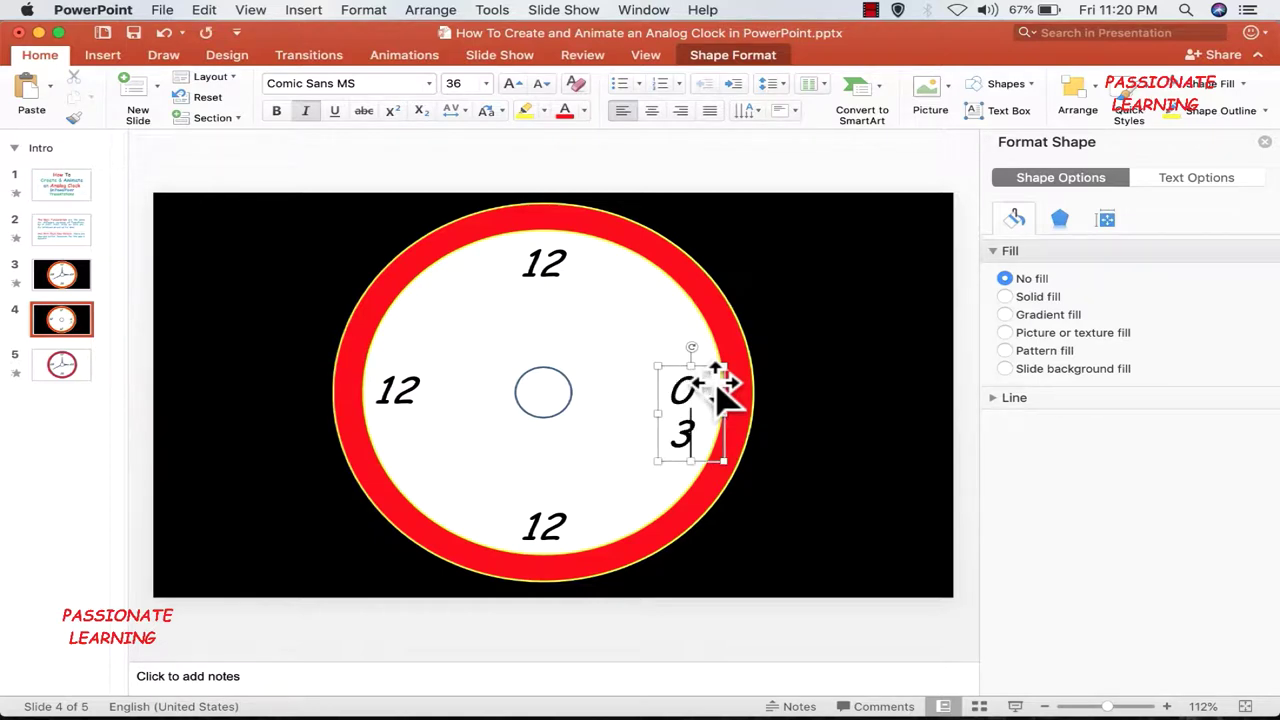
{"action": "left_click_drag", "start_coordinate": [657, 414], "coordinate": [643, 423]}
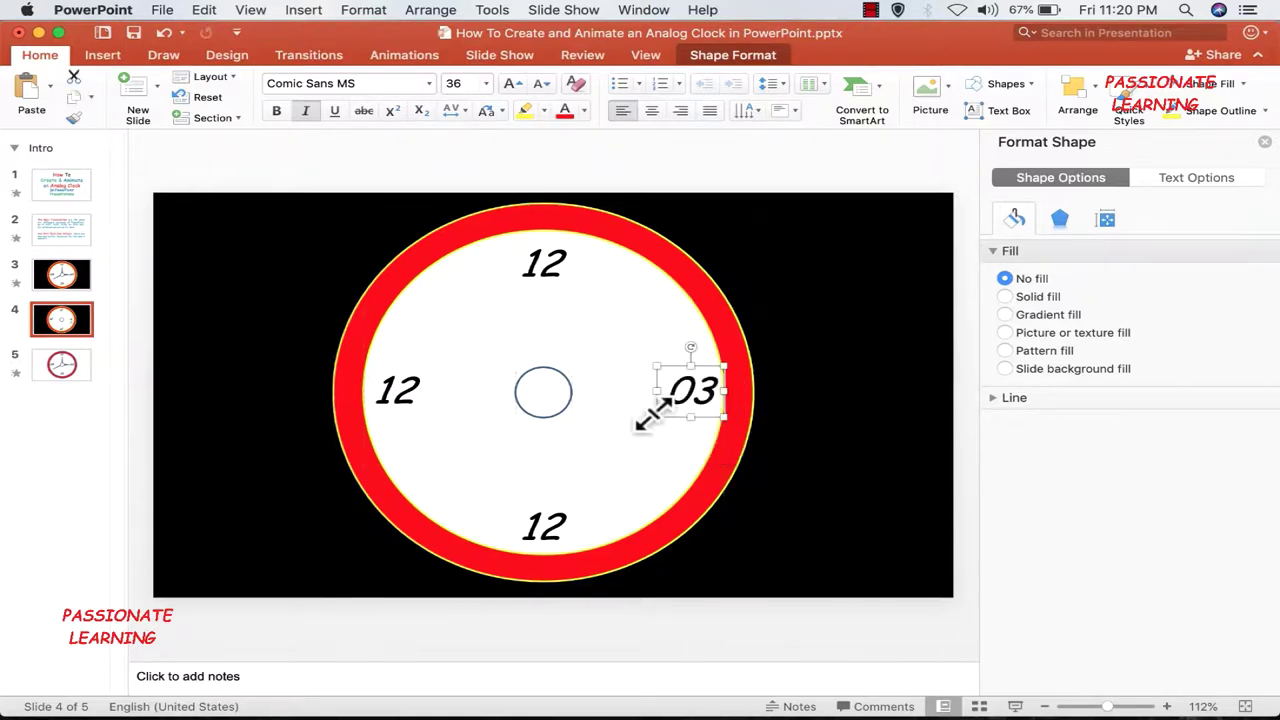
{"action": "left_click", "coordinate": [557, 512]}
{"action": "type", "text": "06"}
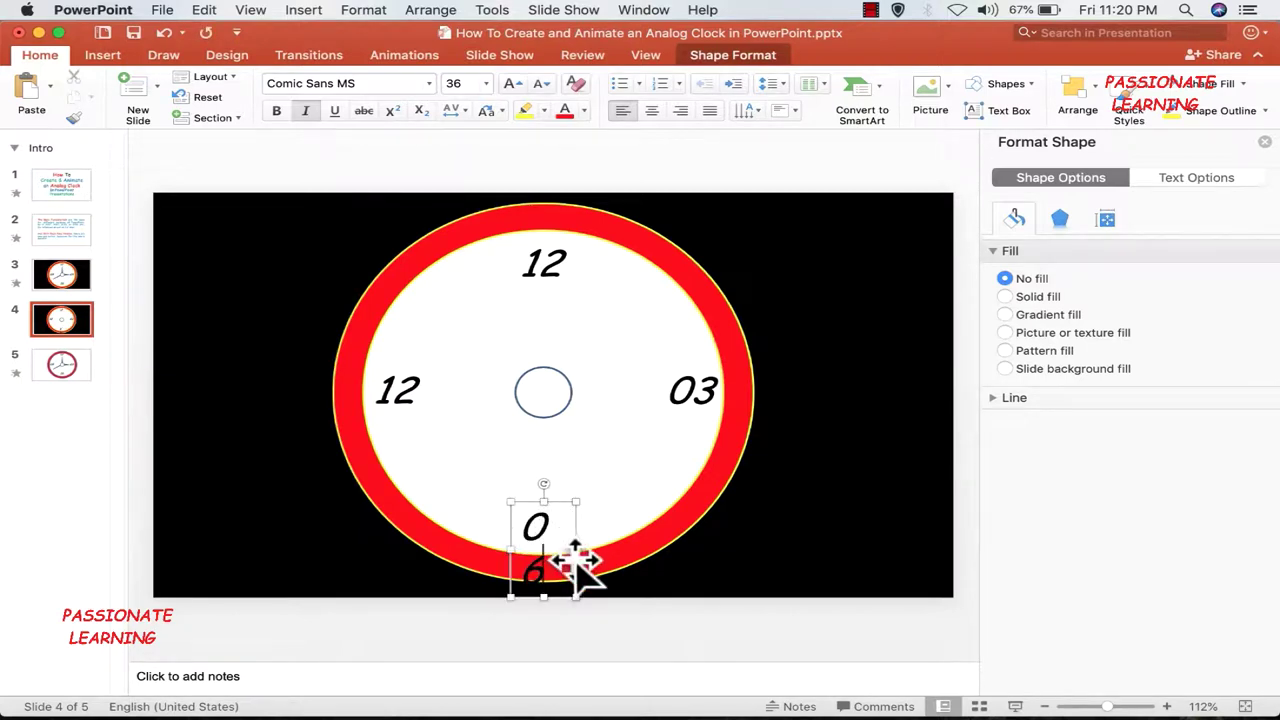
{"action": "left_click_drag", "start_coordinate": [577, 549], "coordinate": [587, 552]}
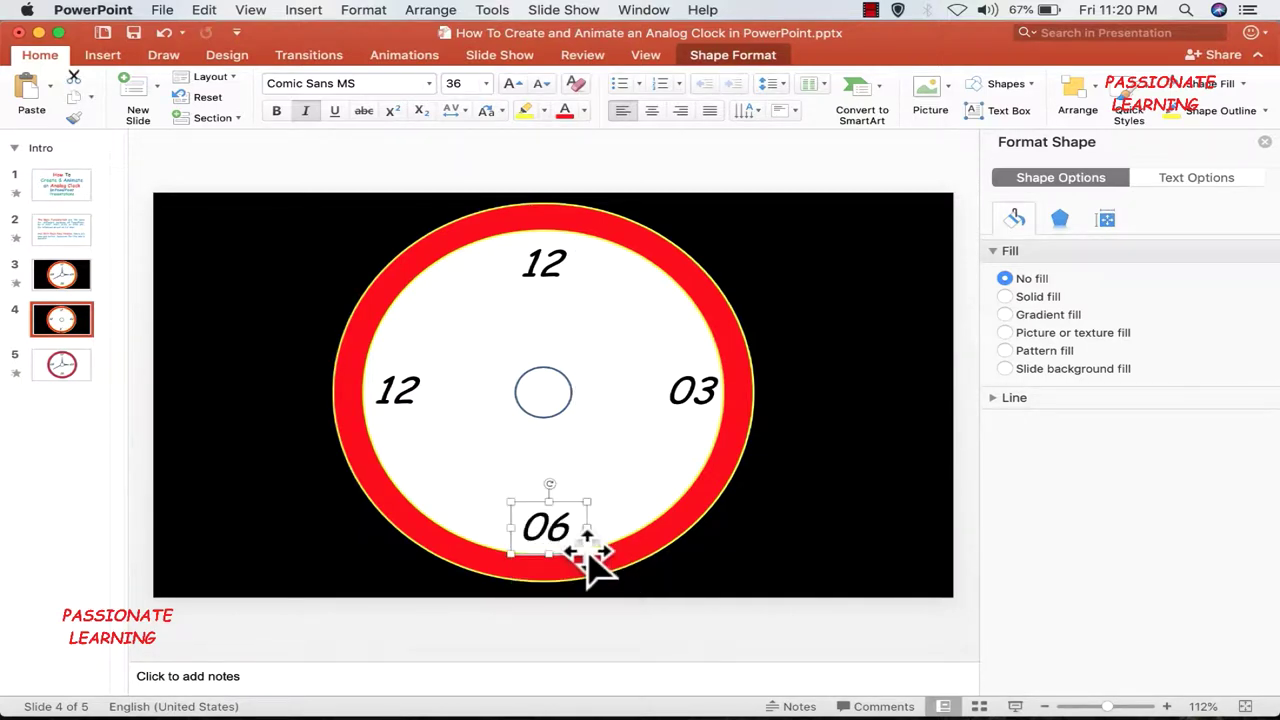
{"action": "left_click", "coordinate": [604, 525]}
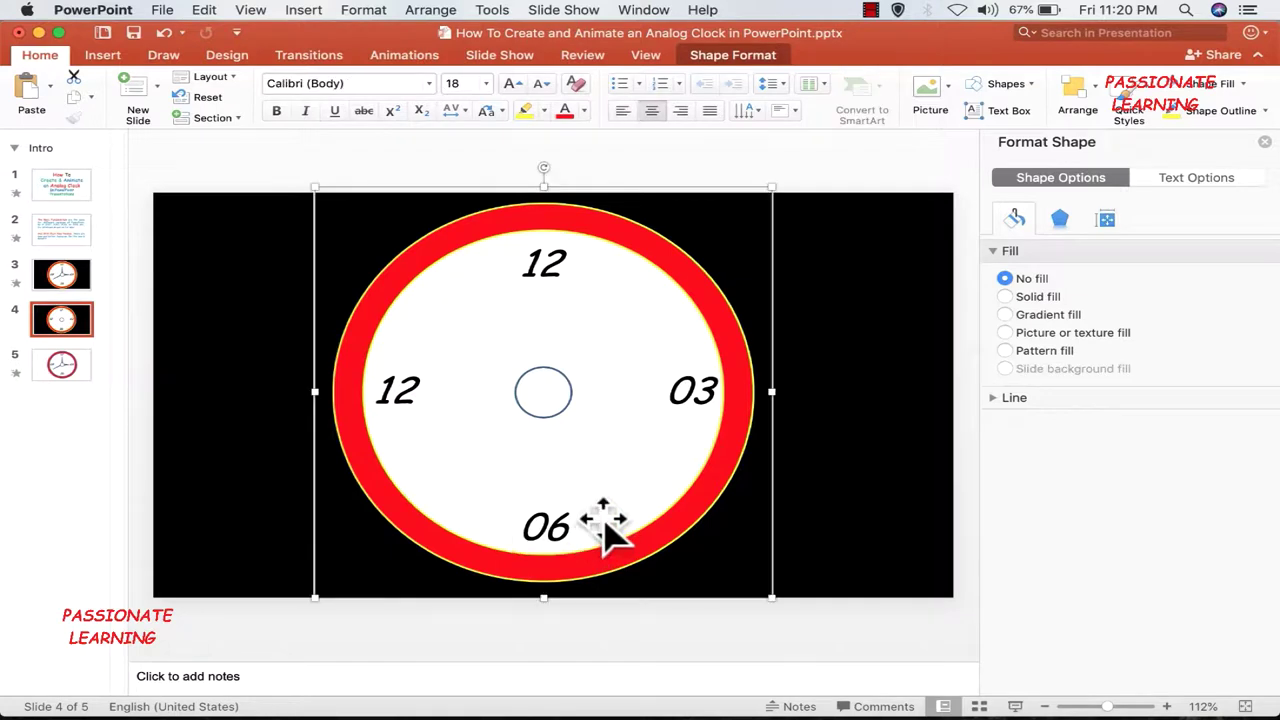
{"action": "left_click", "coordinate": [423, 393]}
{"action": "type", "text": "09"}
{"action": "left_click_drag", "start_coordinate": [430, 413], "coordinate": [440, 410]}
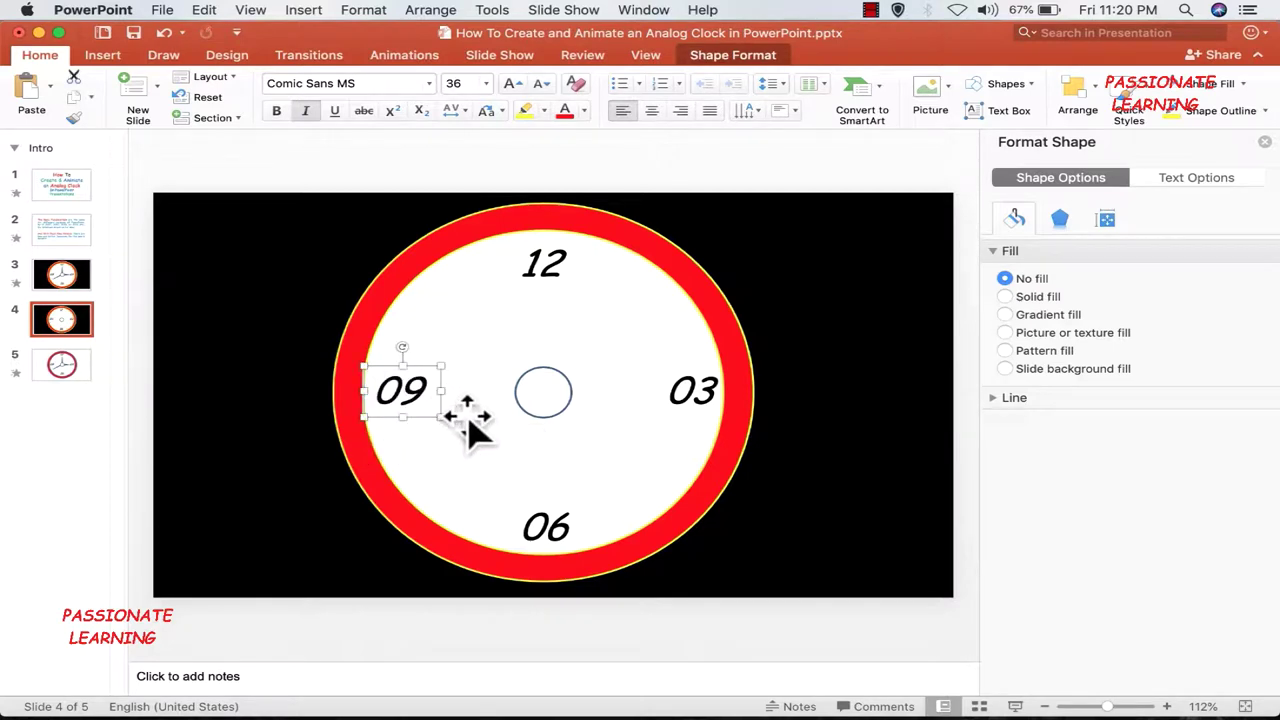
Step: Nudge 09, 12 and 06 into even positions, then choose the Isosceles Triangle shape
{"action": "left_click", "coordinate": [467, 415]}
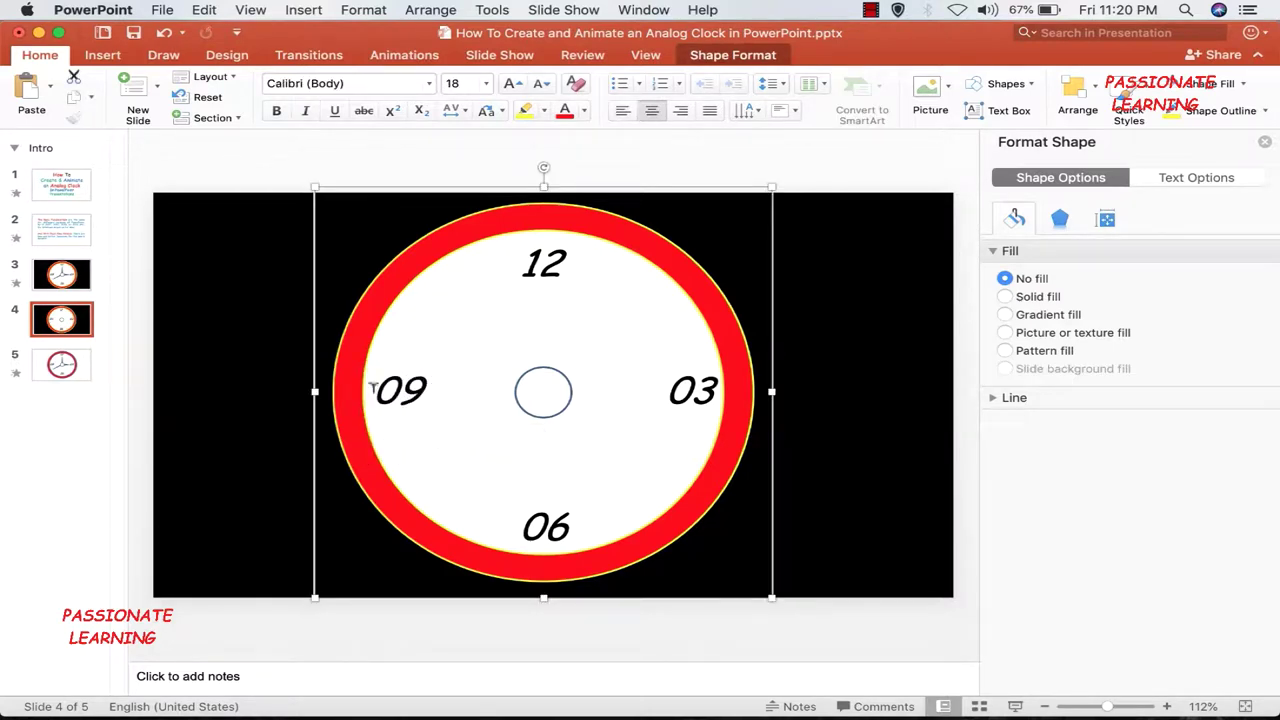
{"action": "left_click", "coordinate": [440, 388]}
{"action": "left_click_drag", "start_coordinate": [440, 388], "coordinate": [421, 366]}
{"action": "left_click", "coordinate": [538, 263]}
{"action": "left_click_drag", "start_coordinate": [558, 245], "coordinate": [556, 228]}
{"action": "left_click", "coordinate": [677, 318]}
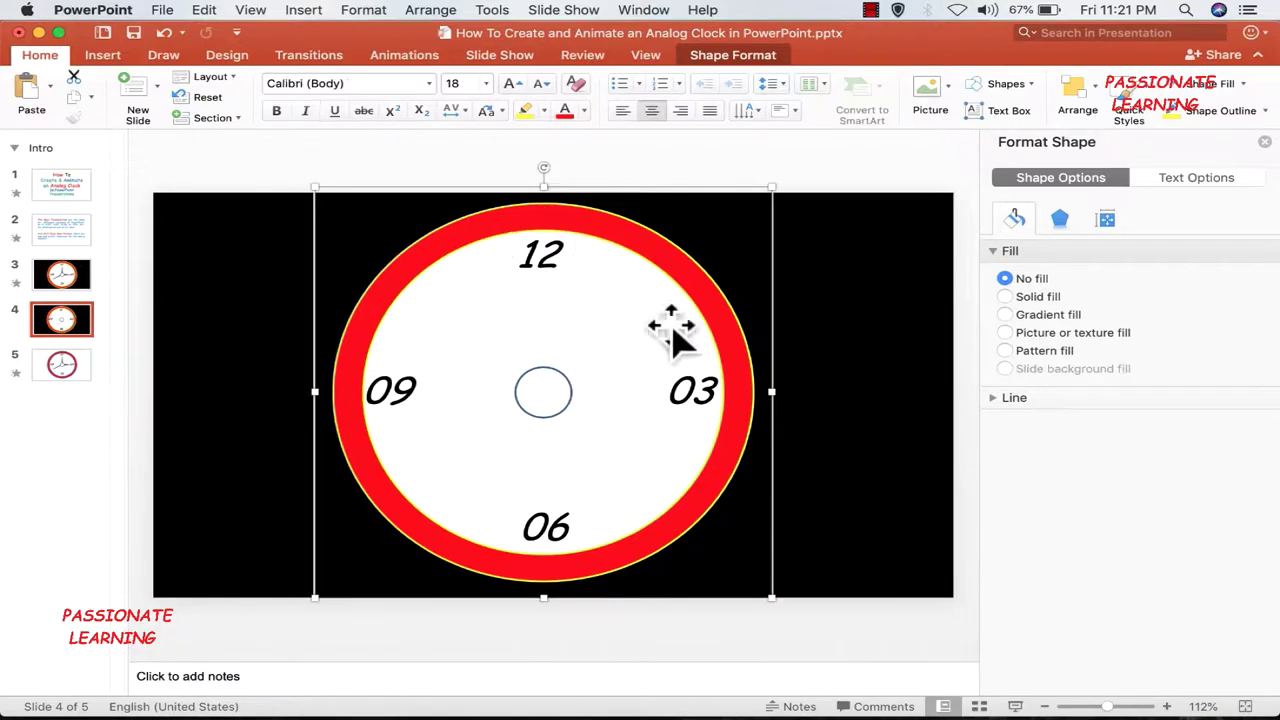
{"action": "left_click", "coordinate": [585, 530]}
{"action": "left_click_drag", "start_coordinate": [571, 549], "coordinate": [574, 558]}
{"action": "left_click", "coordinate": [620, 437]}
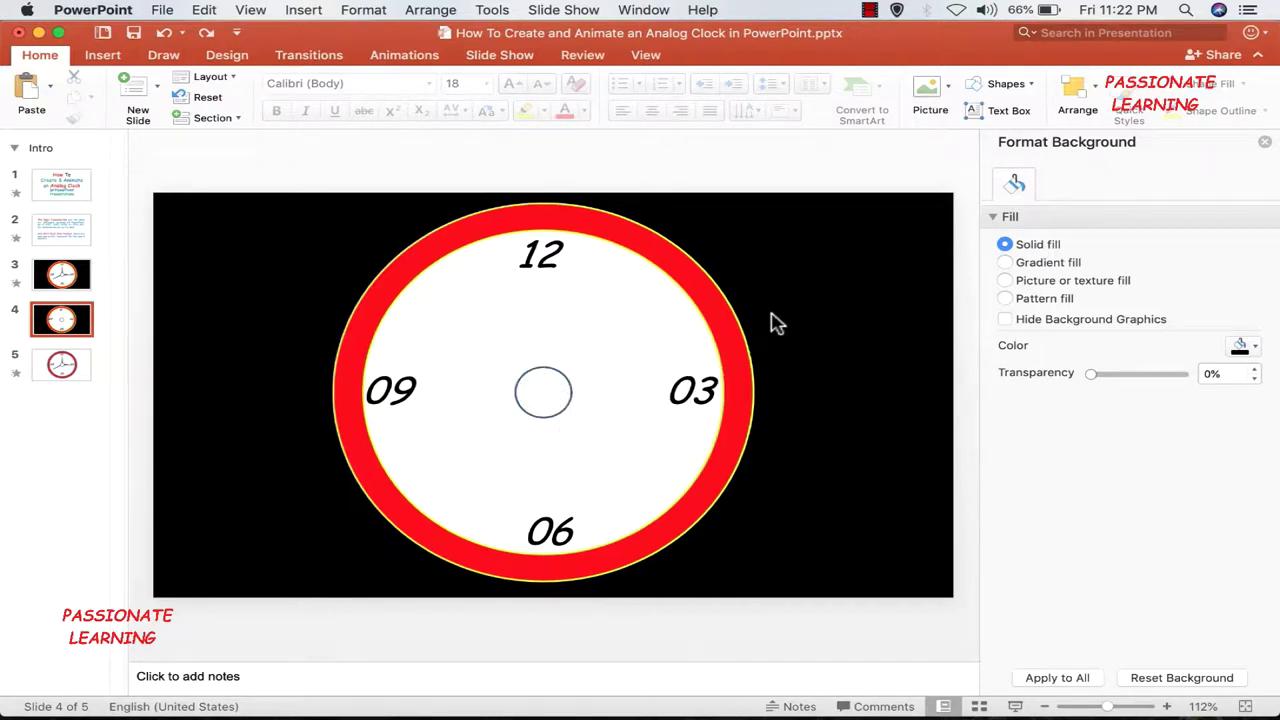
{"action": "left_click", "coordinate": [1020, 84]}
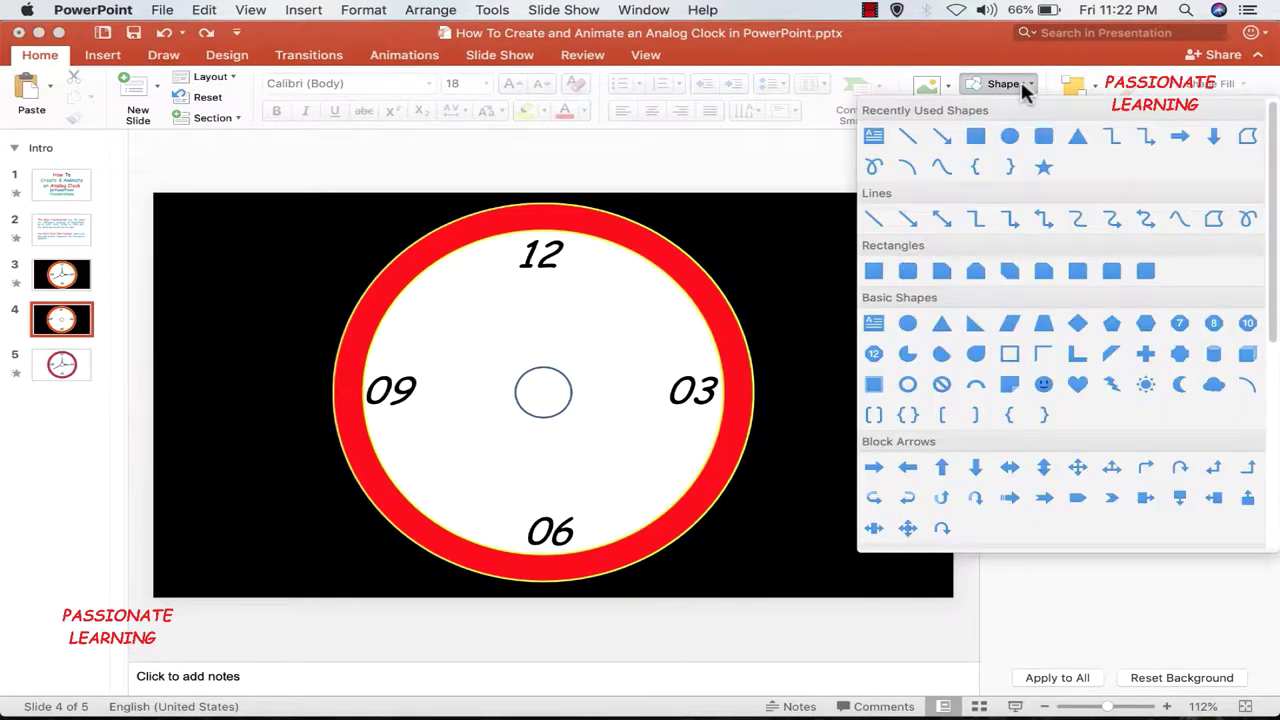
{"action": "left_click", "coordinate": [939, 322]}
Step: Draw an isosceles triangle over the face's centre and copy it
{"action": "left_click_drag", "start_coordinate": [478, 322], "coordinate": [630, 465]}
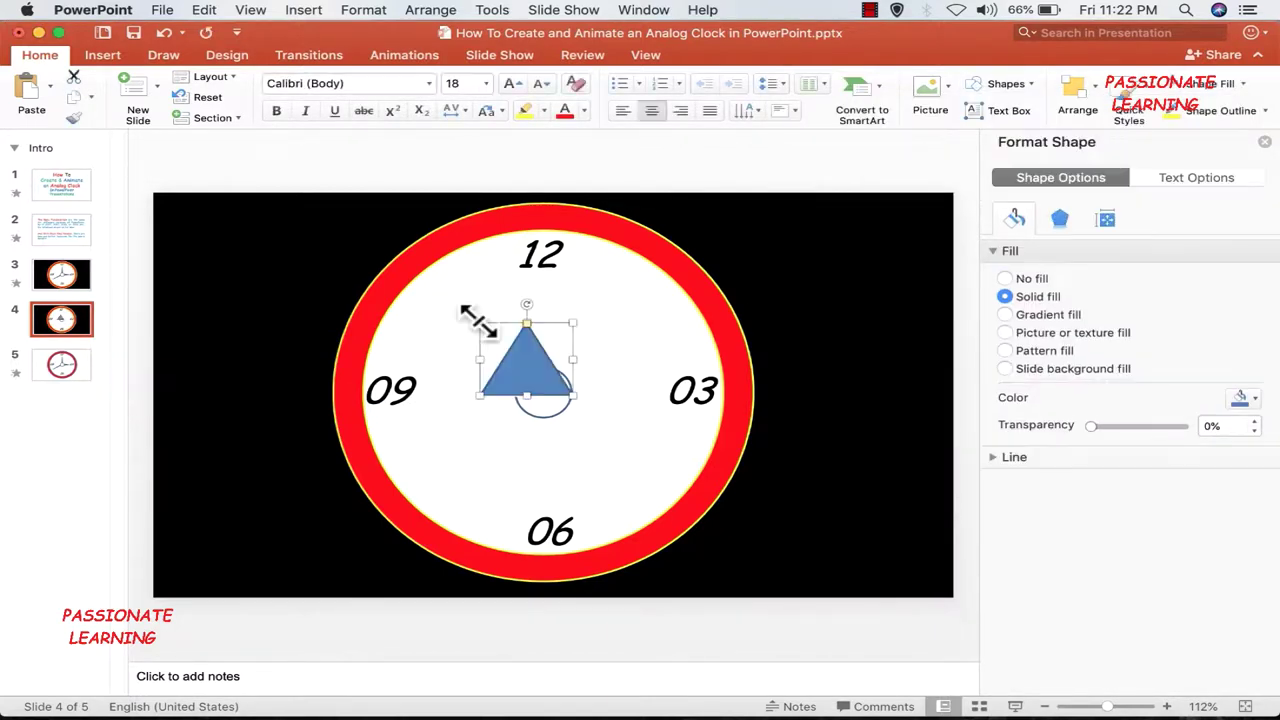
{"action": "mouse_move", "coordinate": [514, 349]}
{"action": "left_mouse_down"}
{"action": "mouse_move", "coordinate": [453, 318]}
{"action": "mouse_move", "coordinate": [458, 305]}
{"action": "mouse_move", "coordinate": [462, 318]}
{"action": "left_mouse_up"}
{"action": "right_click", "coordinate": [463, 321]}
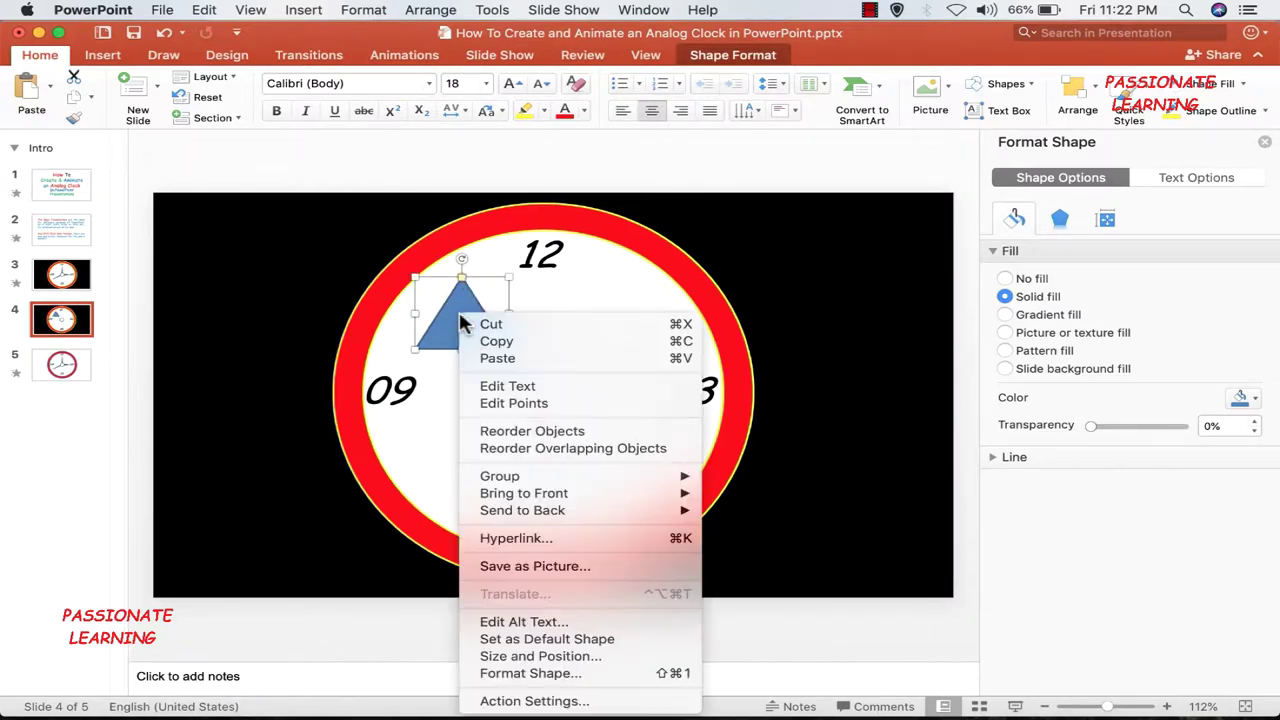
{"action": "left_click", "coordinate": [535, 343]}
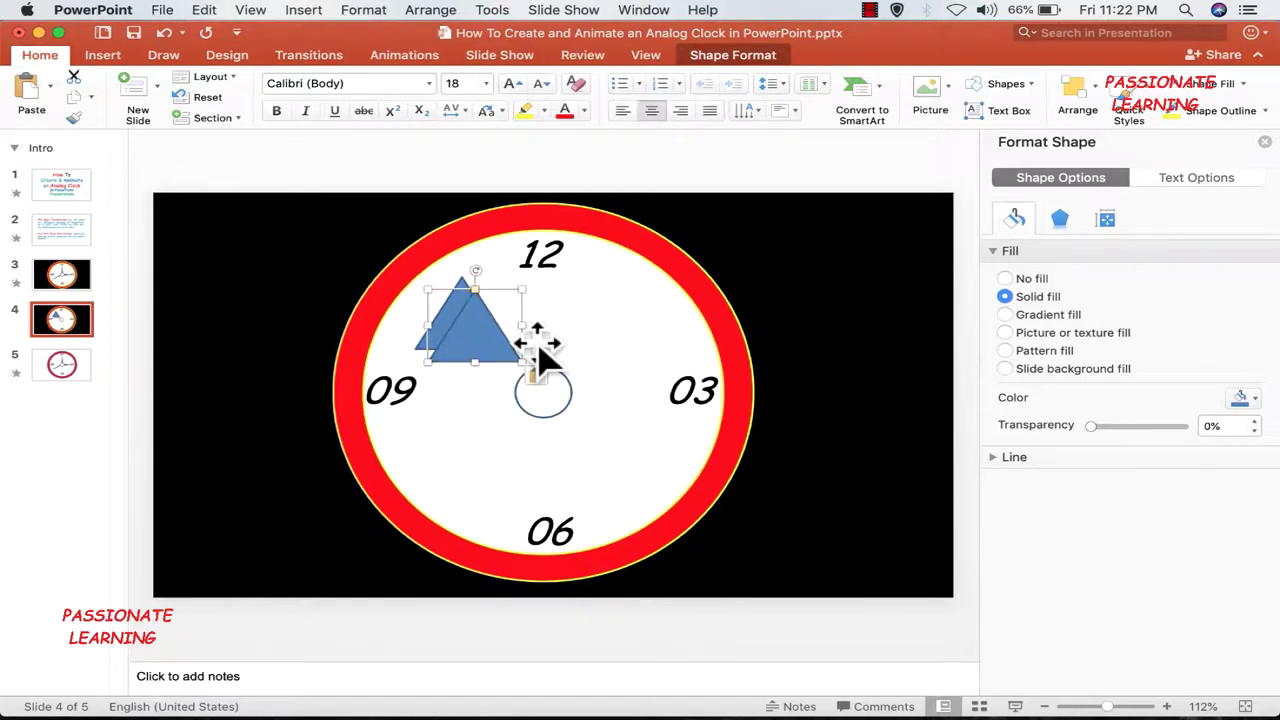
Step: Flip the copied triangle beneath the original to form a diamond, and select both
{"action": "key", "text": "super+z"}
{"action": "left_click_drag", "start_coordinate": [475, 270], "coordinate": [471, 371]}
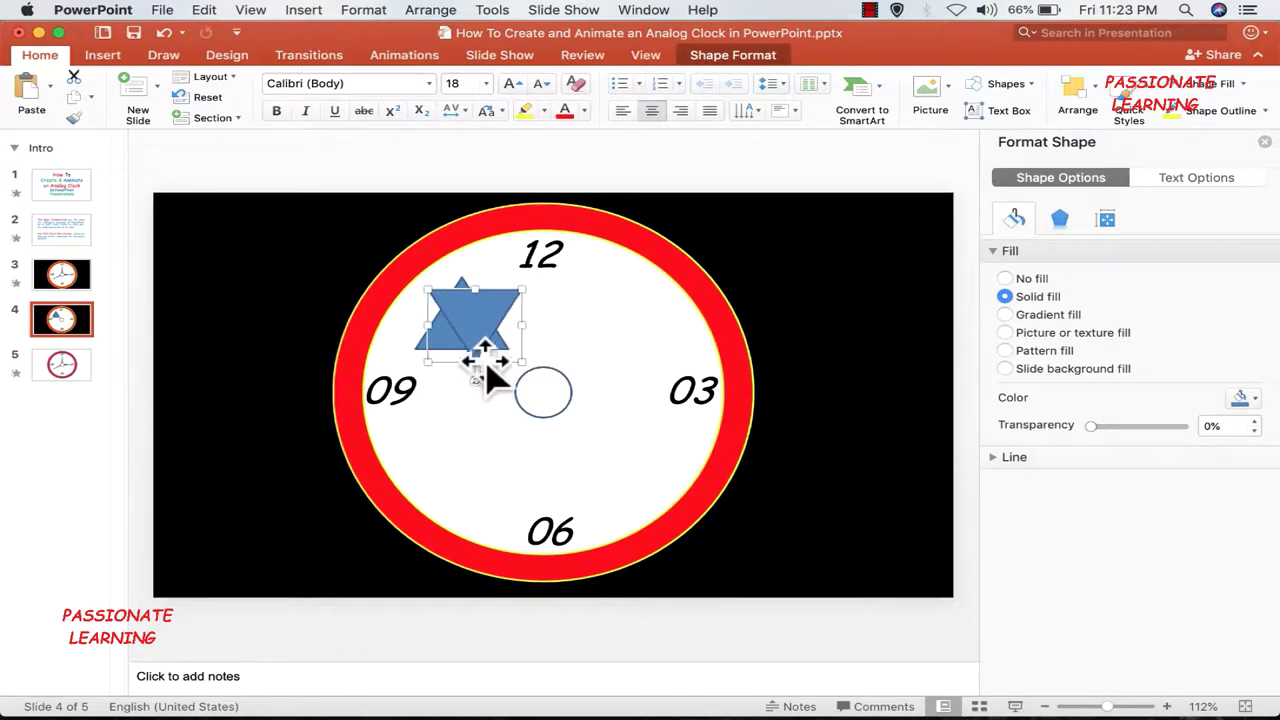
{"action": "left_click_drag", "start_coordinate": [491, 320], "coordinate": [468, 366]}
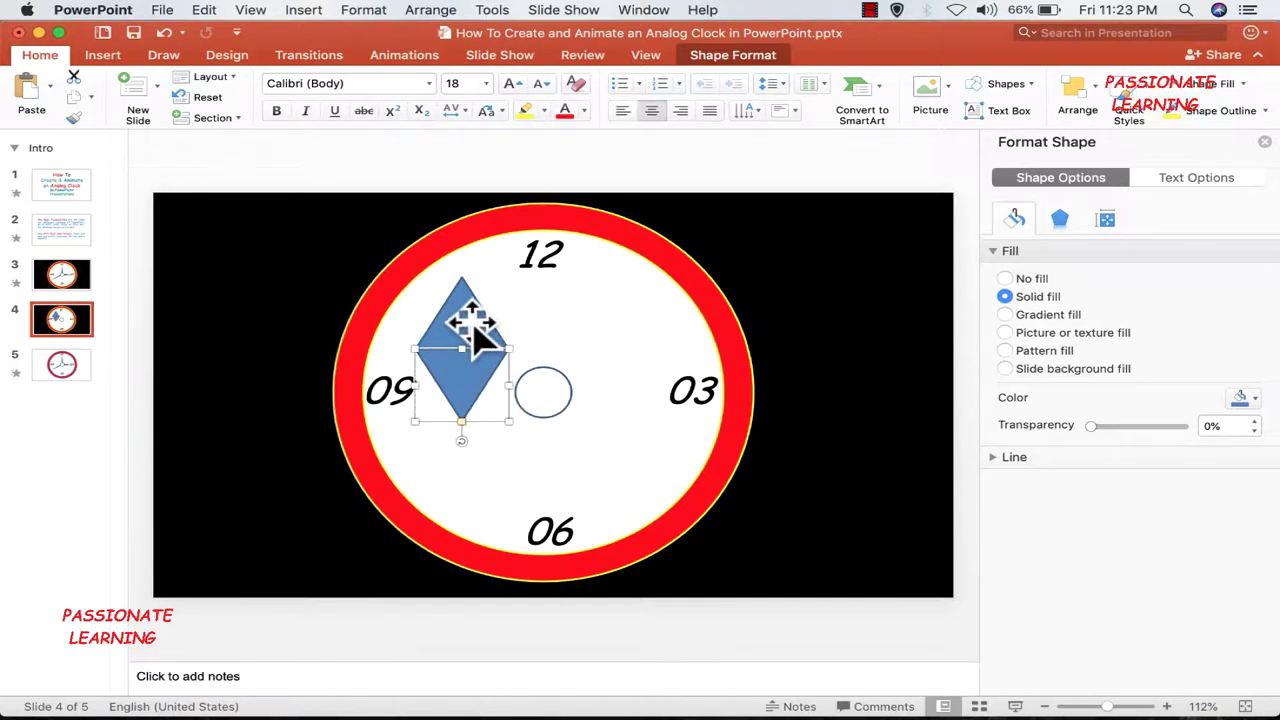
{"action": "left_click", "coordinate": [517, 300]}
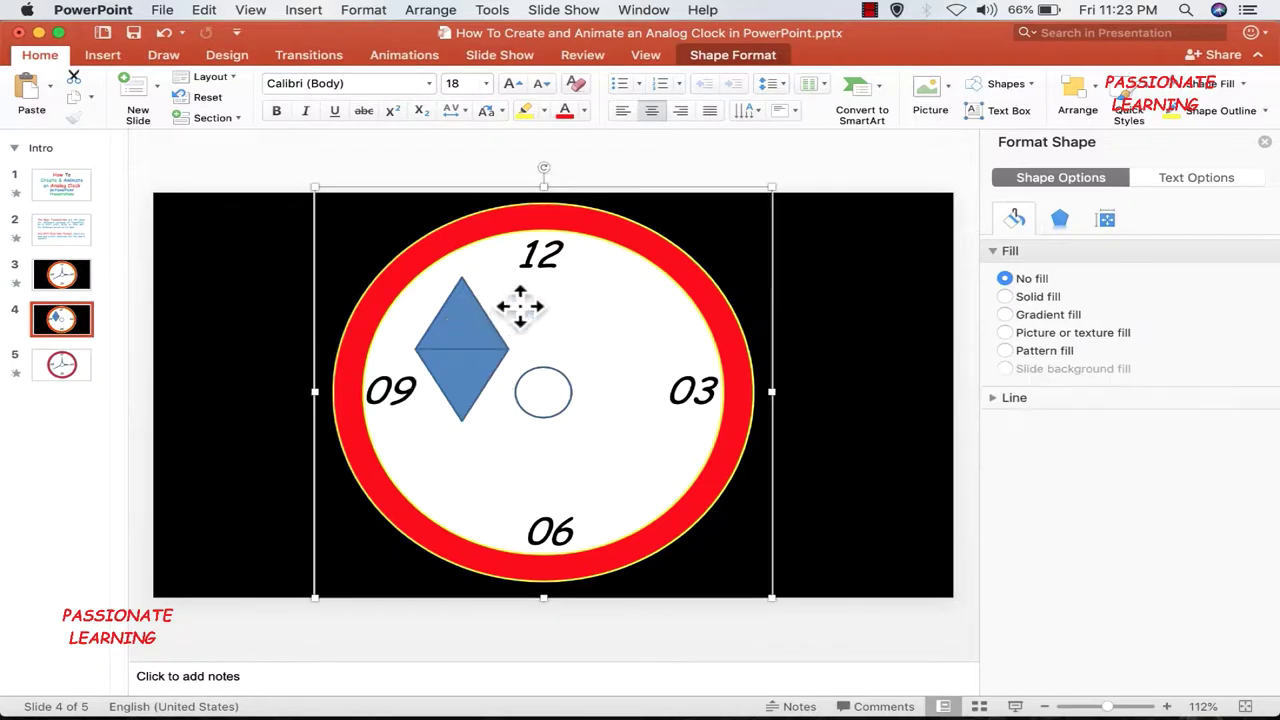
{"action": "left_click", "coordinate": [470, 340]}
{"action": "left_click", "coordinate": [460, 385], "text": "shift"}
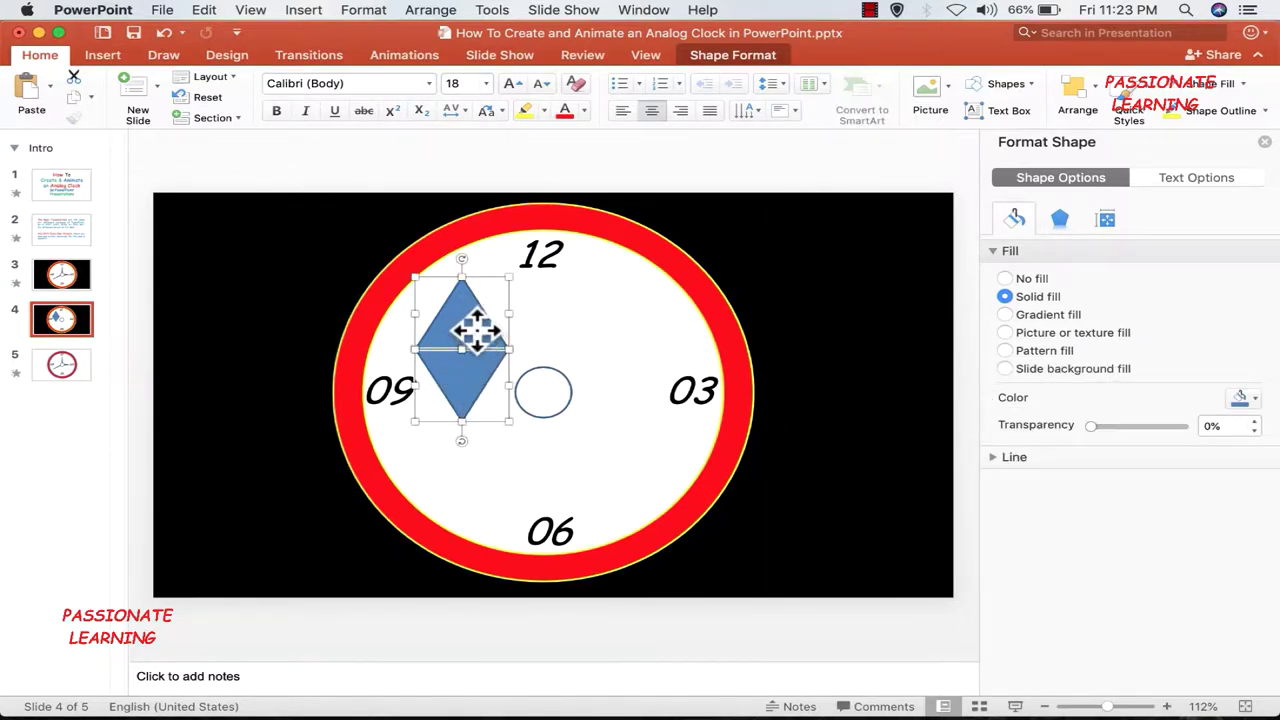
{"action": "right_click", "coordinate": [477, 331]}
Step: Group the two triangles and select the lower one inside the group
{"action": "mouse_move", "coordinate": [520, 400]}
{"action": "left_click", "coordinate": [708, 397]}
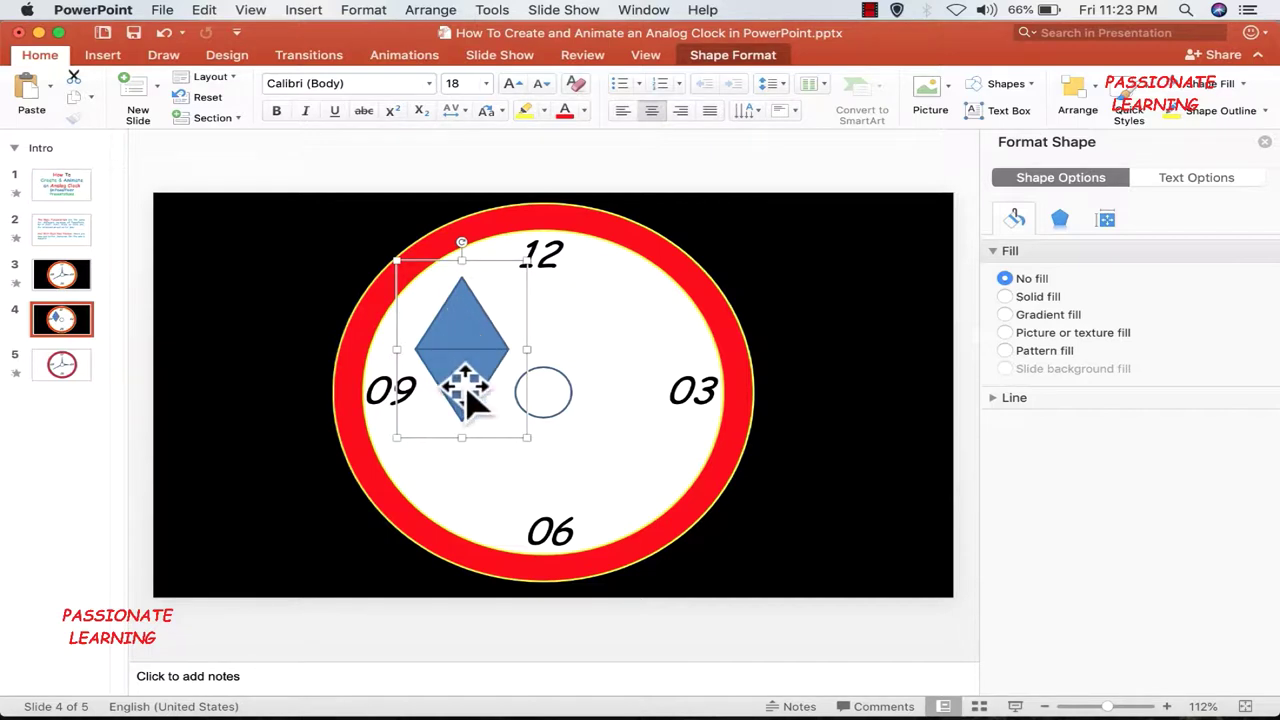
{"action": "left_click", "coordinate": [470, 398]}
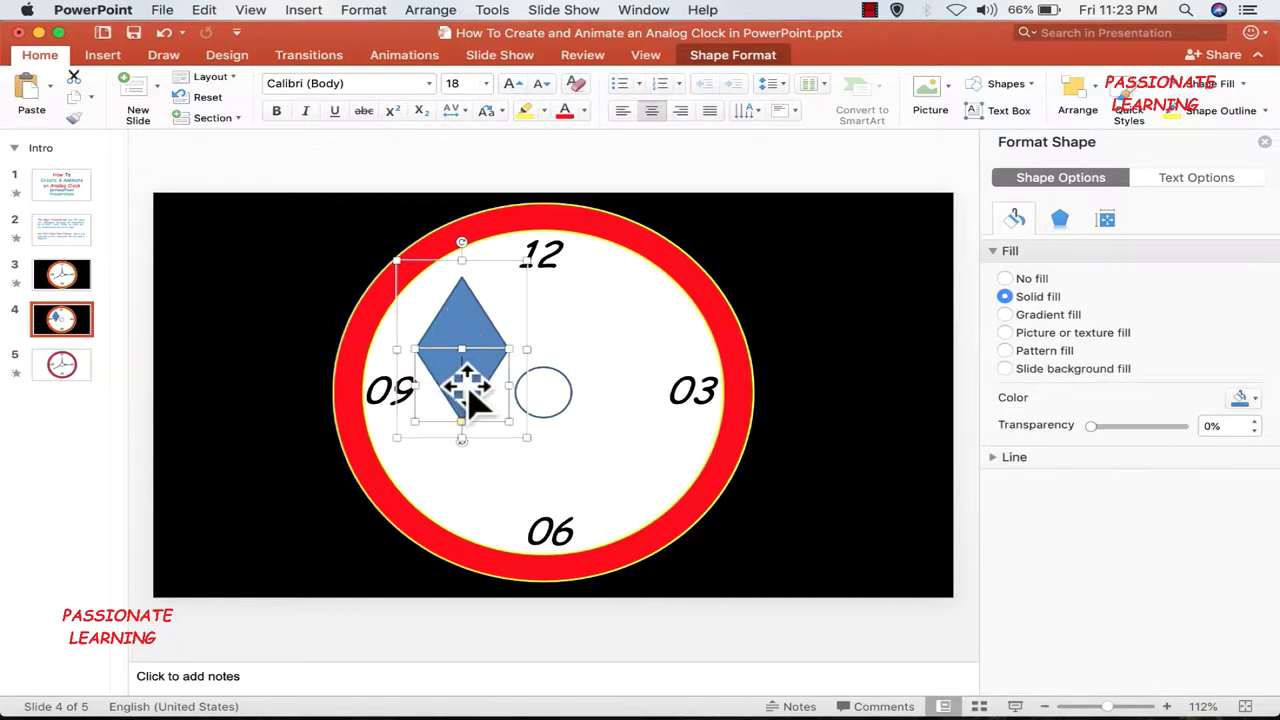
Step: Set the lower triangle to No Fill and No Outline
{"action": "left_click", "coordinate": [1243, 84]}
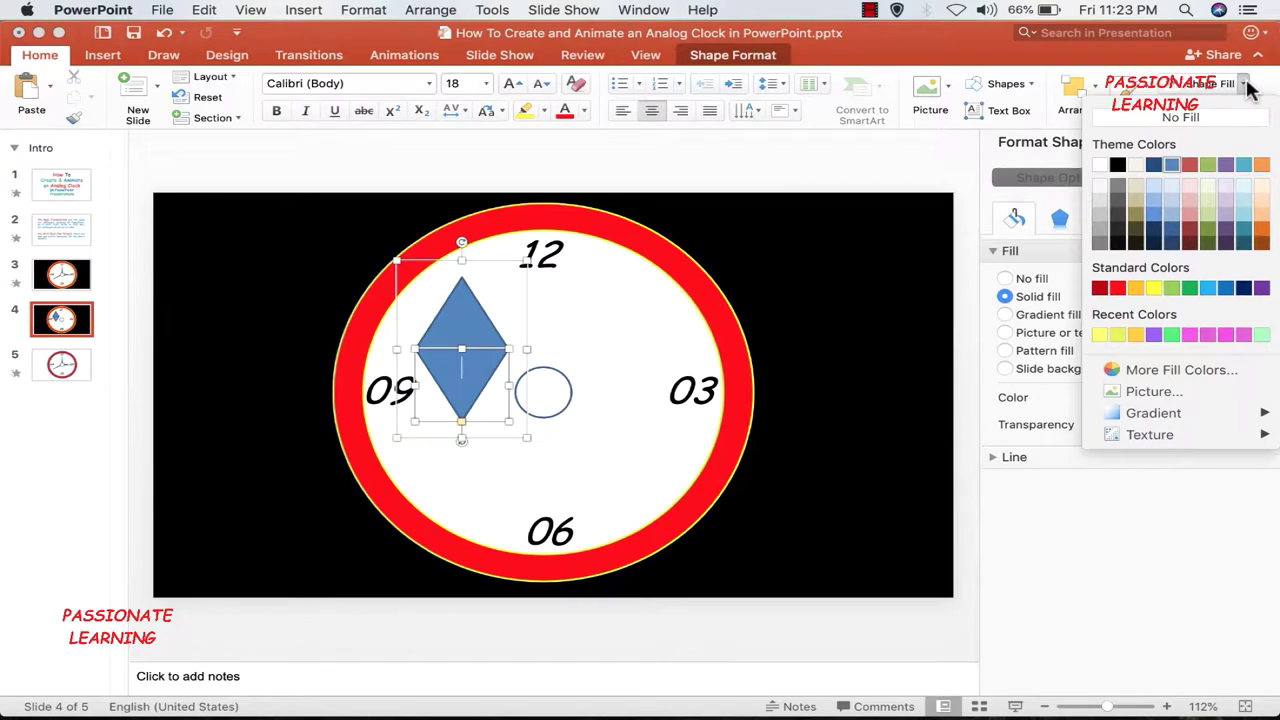
{"action": "left_click", "coordinate": [1165, 118]}
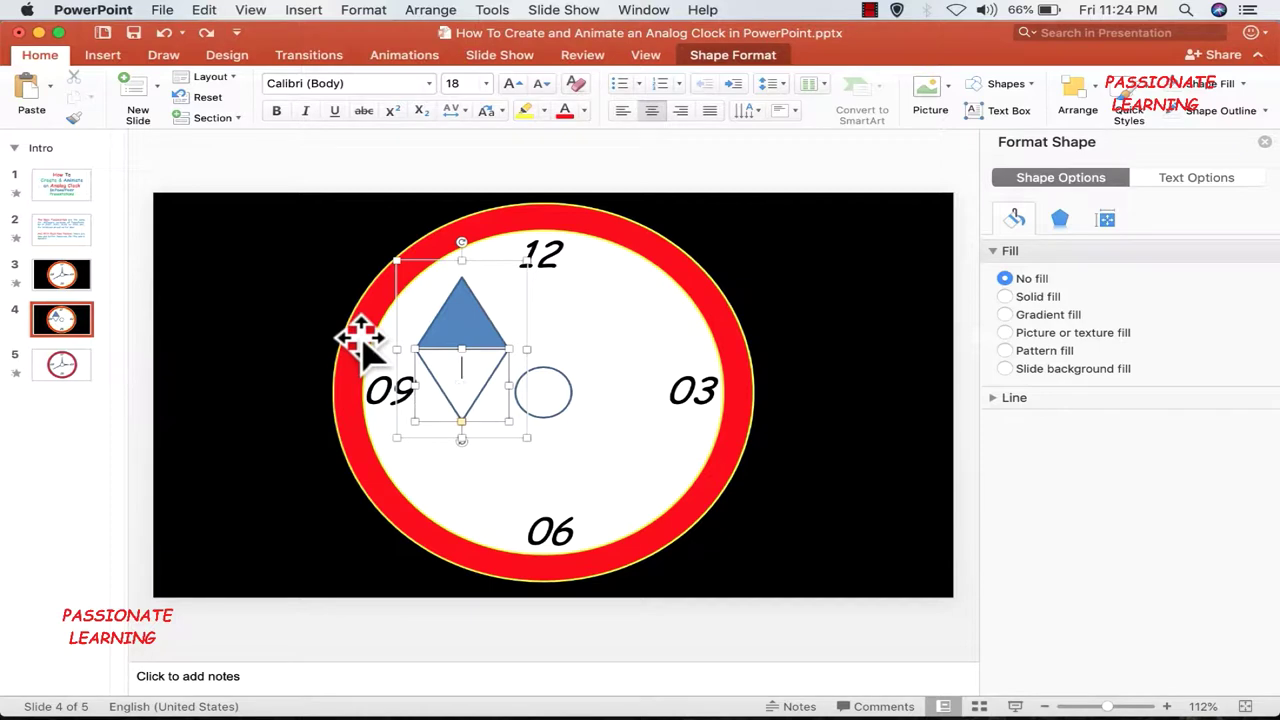
{"action": "left_click", "coordinate": [1266, 111]}
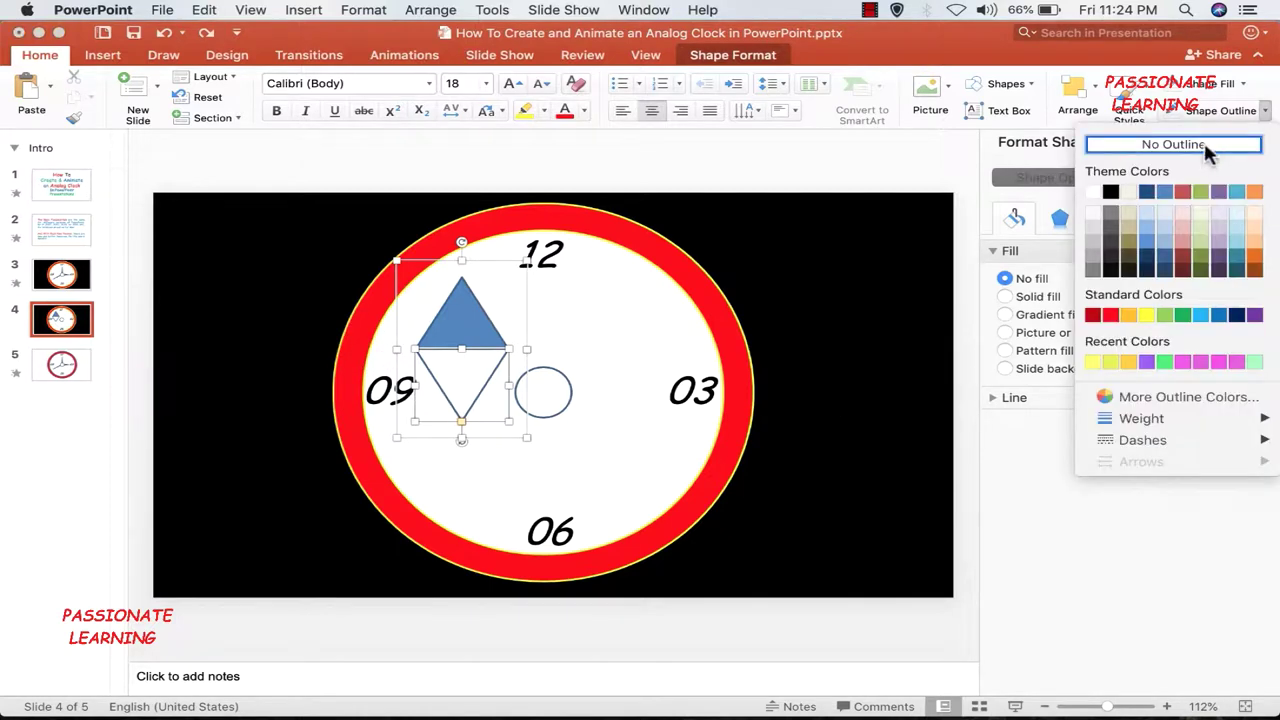
{"action": "left_click", "coordinate": [1204, 141]}
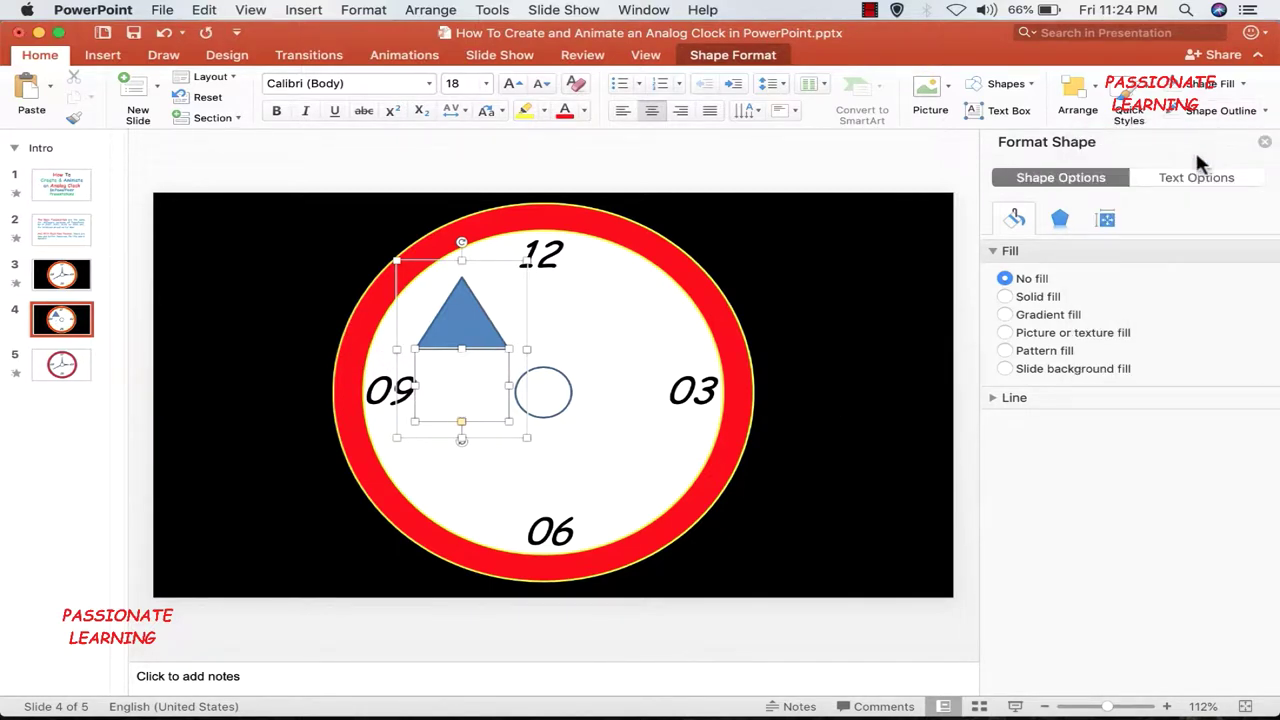
{"action": "key", "text": "Escape"}
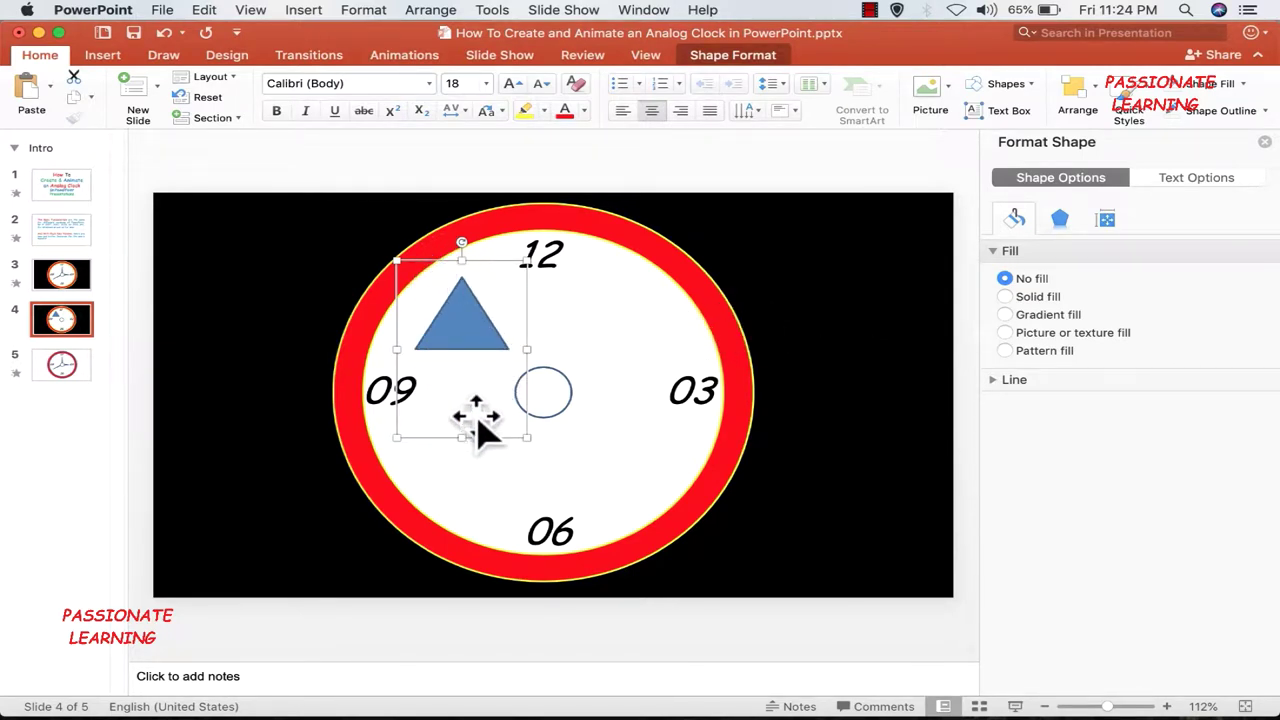
Step: Size the triangle to 6.5 cm height and 1 cm width, and rotate it 90° toward 03
{"action": "left_click", "coordinate": [1105, 219]}
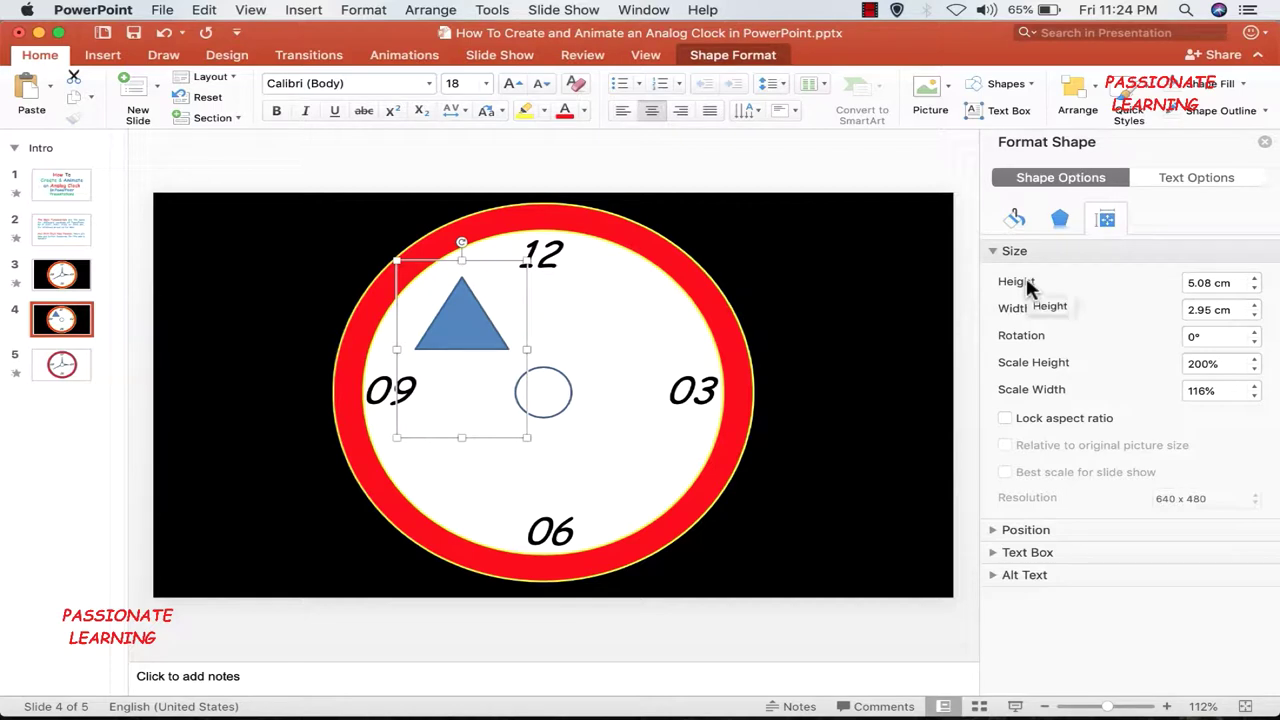
{"action": "left_click", "coordinate": [1238, 282]}
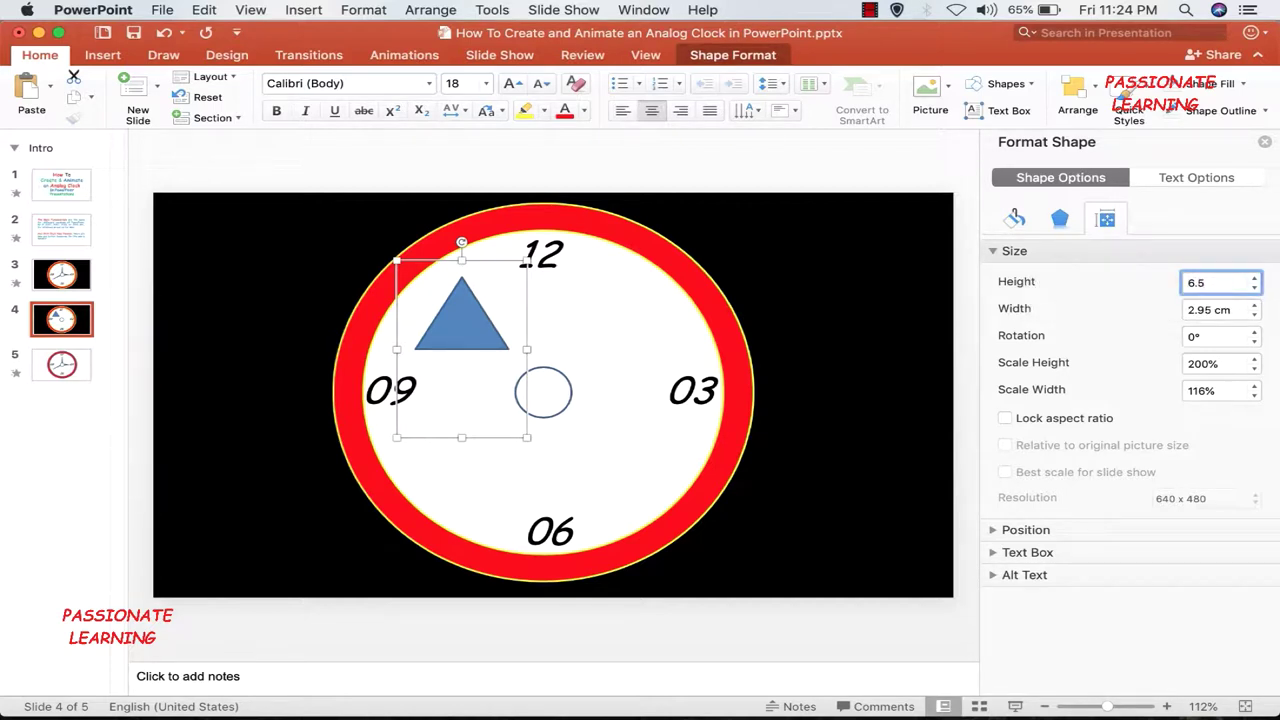
{"action": "left_click", "coordinate": [1242, 307]}
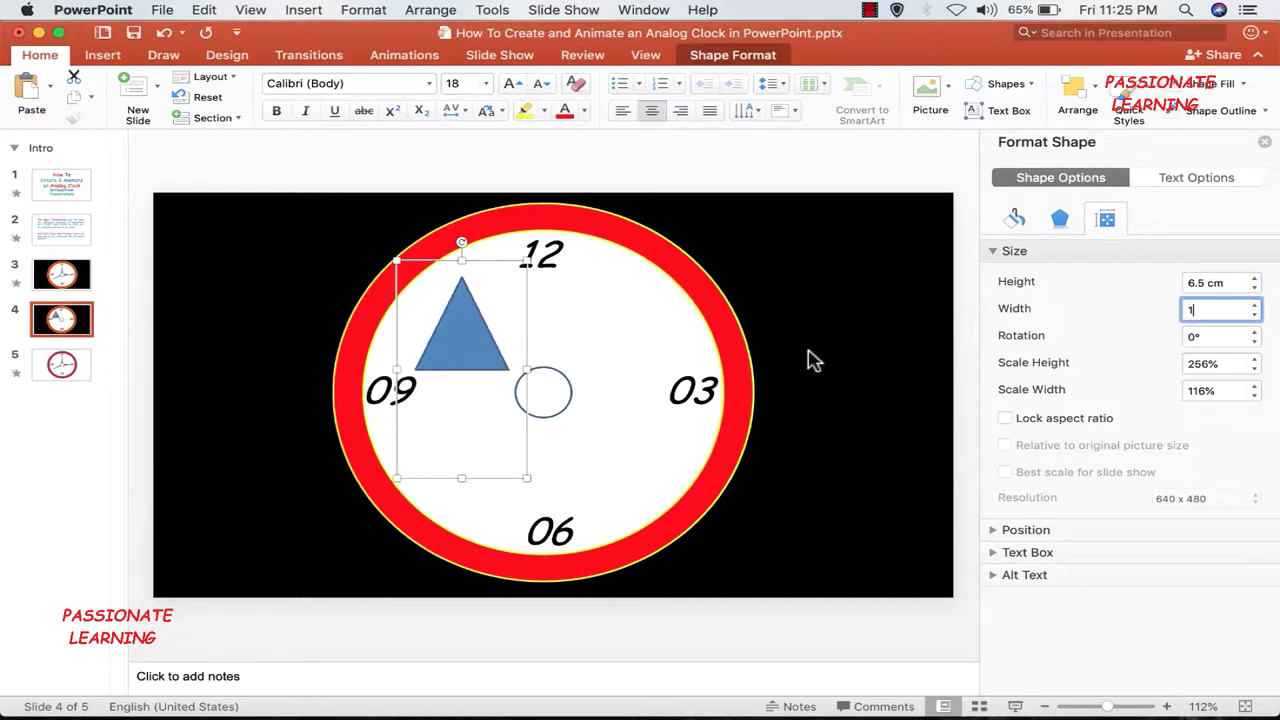
{"action": "key", "text": "Return"}
{"action": "left_click", "coordinate": [643, 349]}
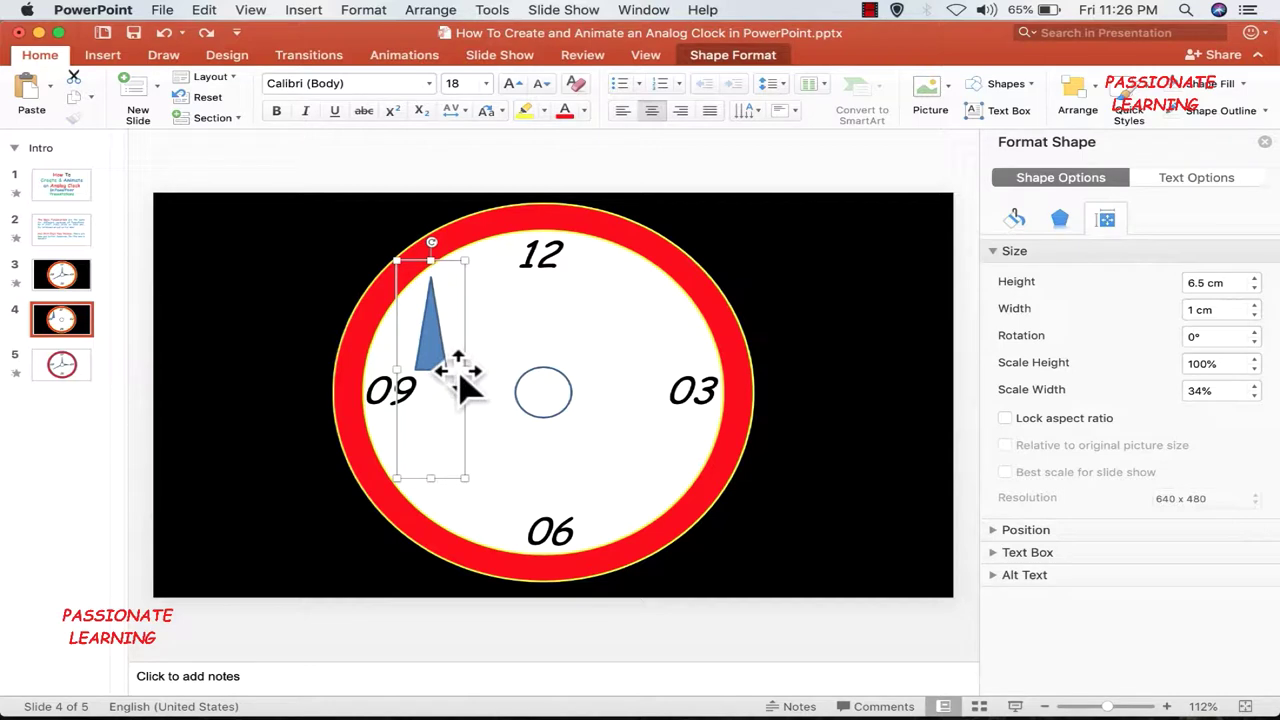
{"action": "left_click_drag", "start_coordinate": [436, 244], "coordinate": [564, 370]}
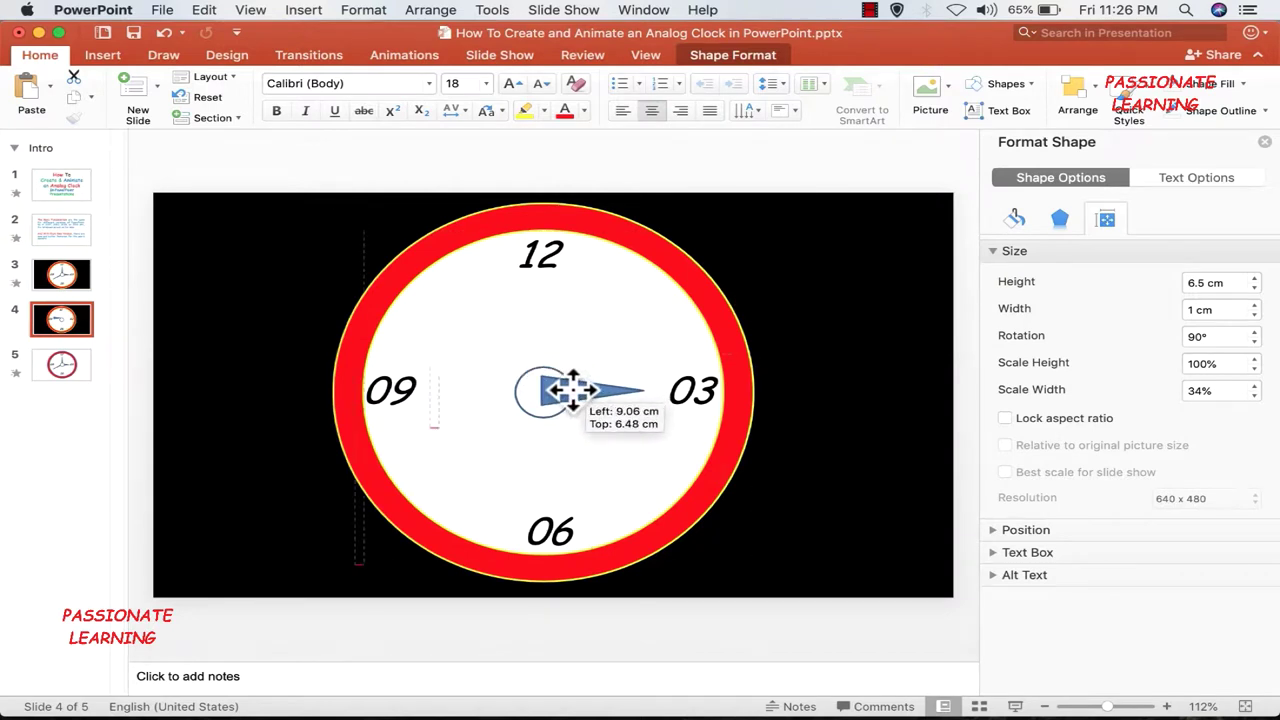